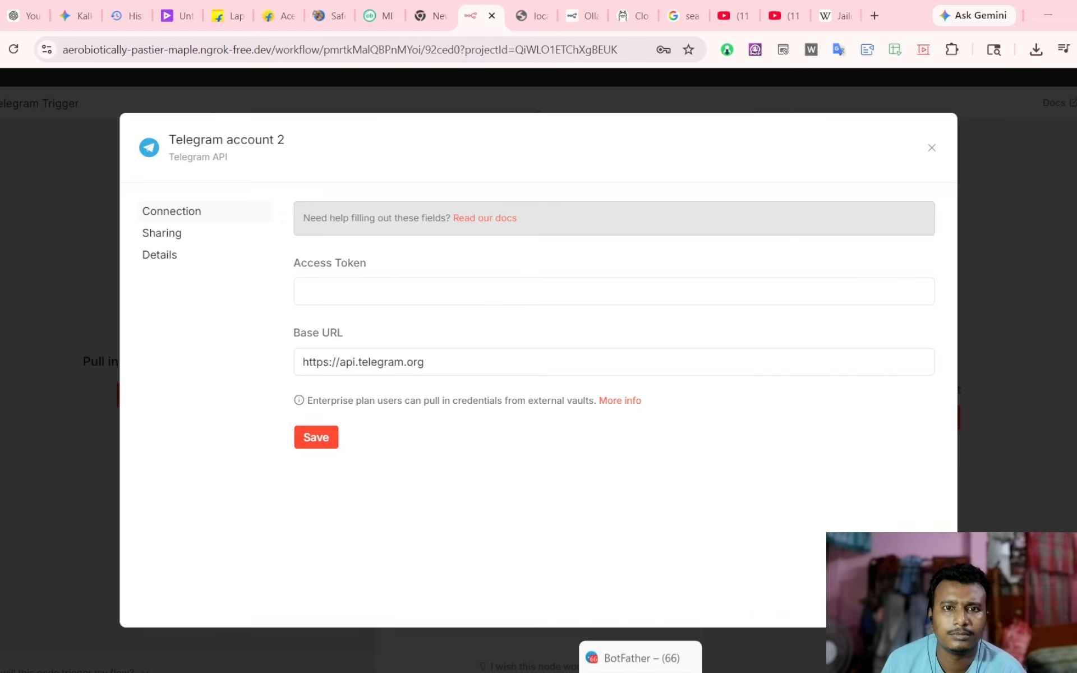
- Switch to Telegram and start a new bot in BotFather, naming it n8nexpert2027bot
click(640, 657)
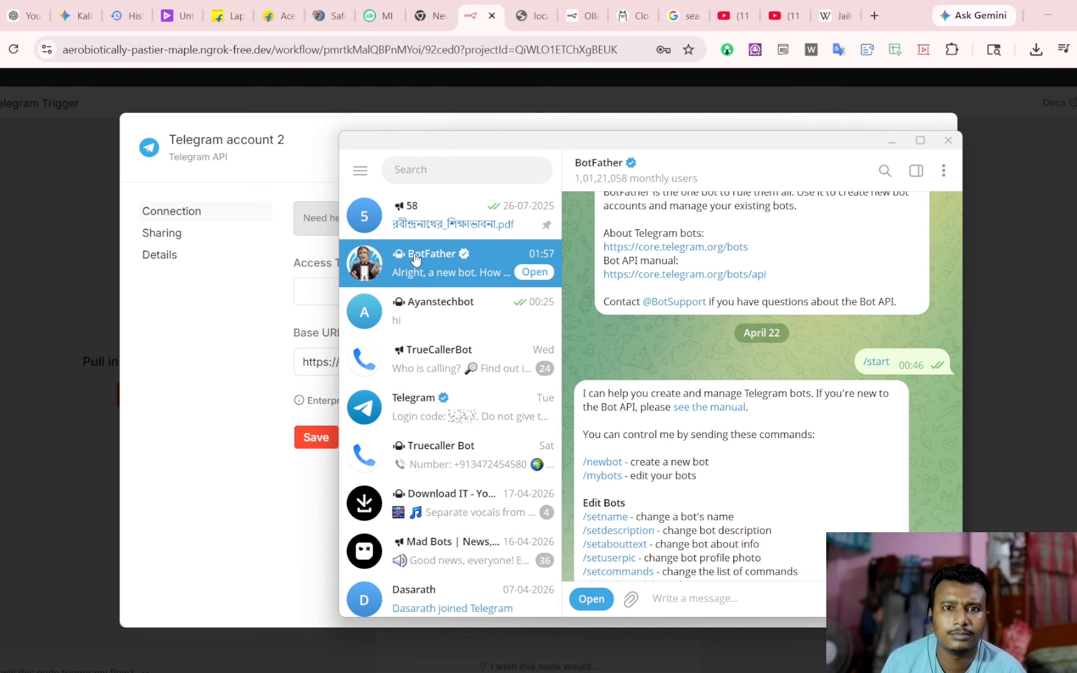
drag(619, 145, 491, 117)
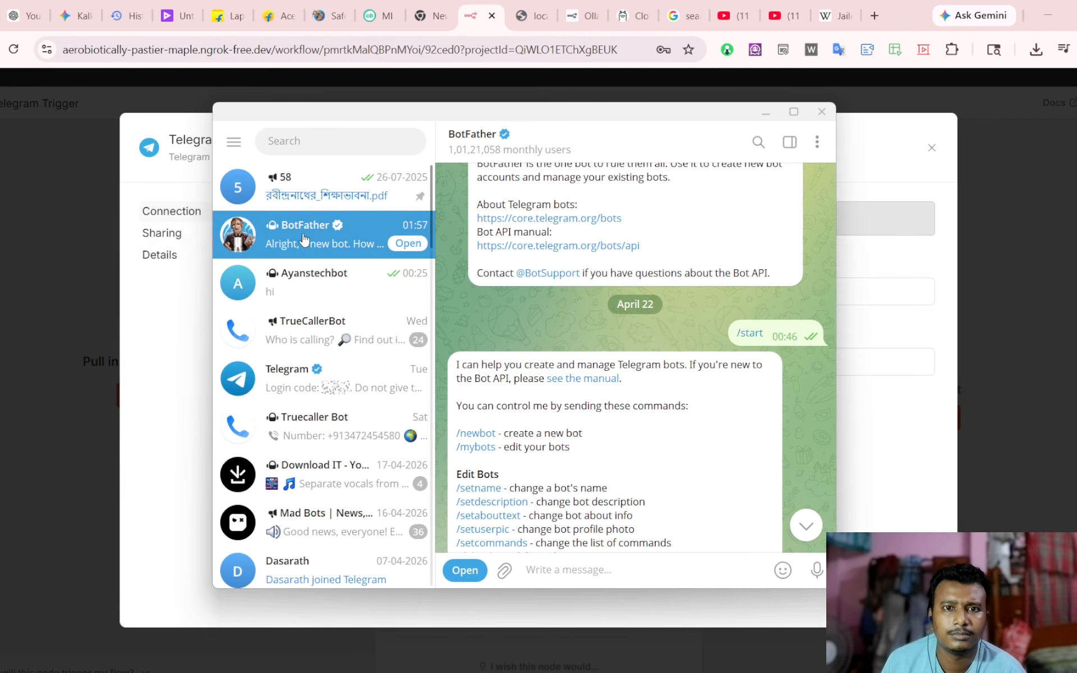
click(476, 572)
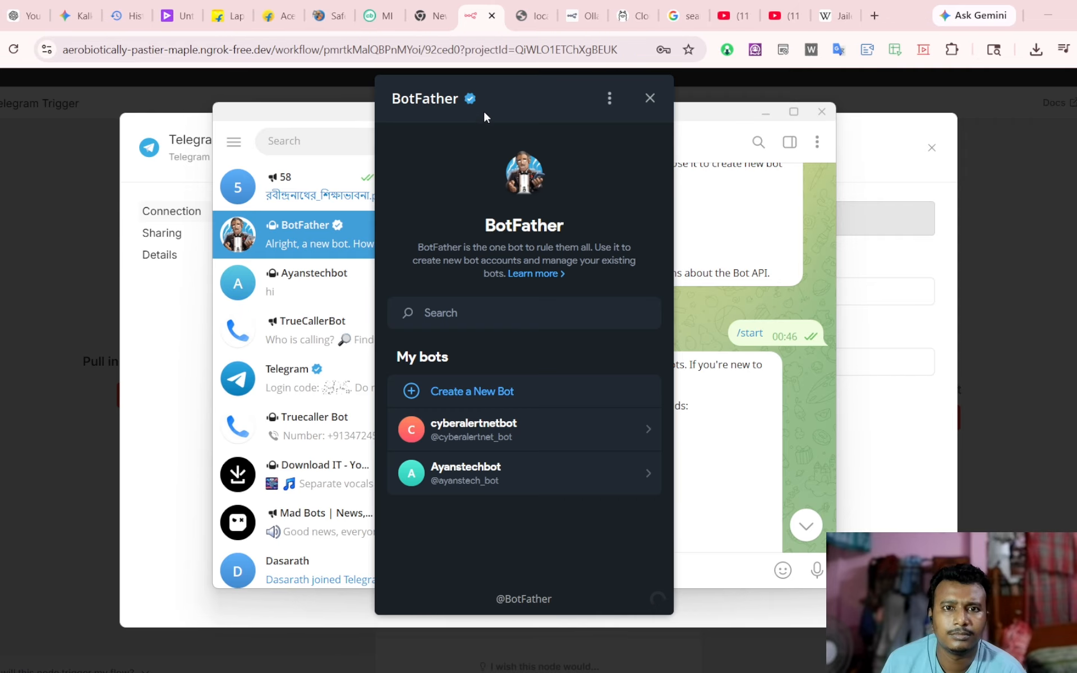
click(470, 391)
click(441, 301)
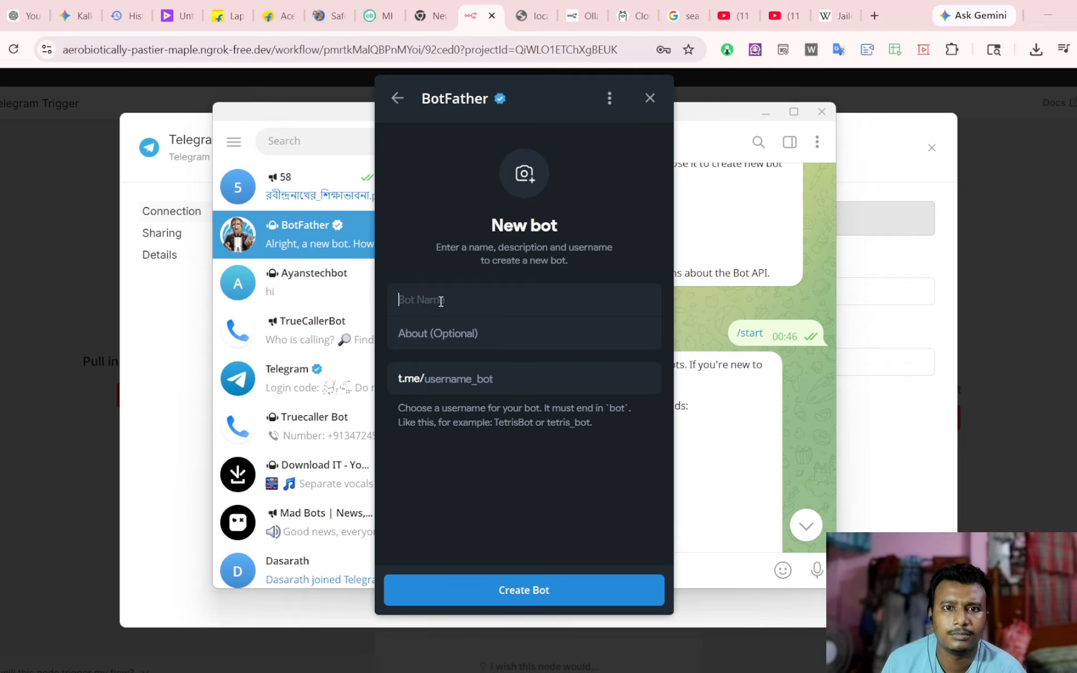
text(tes)
key(BackSpace)
key(BackSpace)
text(n8n)
text(2027)
- Reuse the bot's name for its username, adjusted to n8nexpert2027_bot, and create the bot
drag(504, 292, 366, 317)
key(ctrl+c)
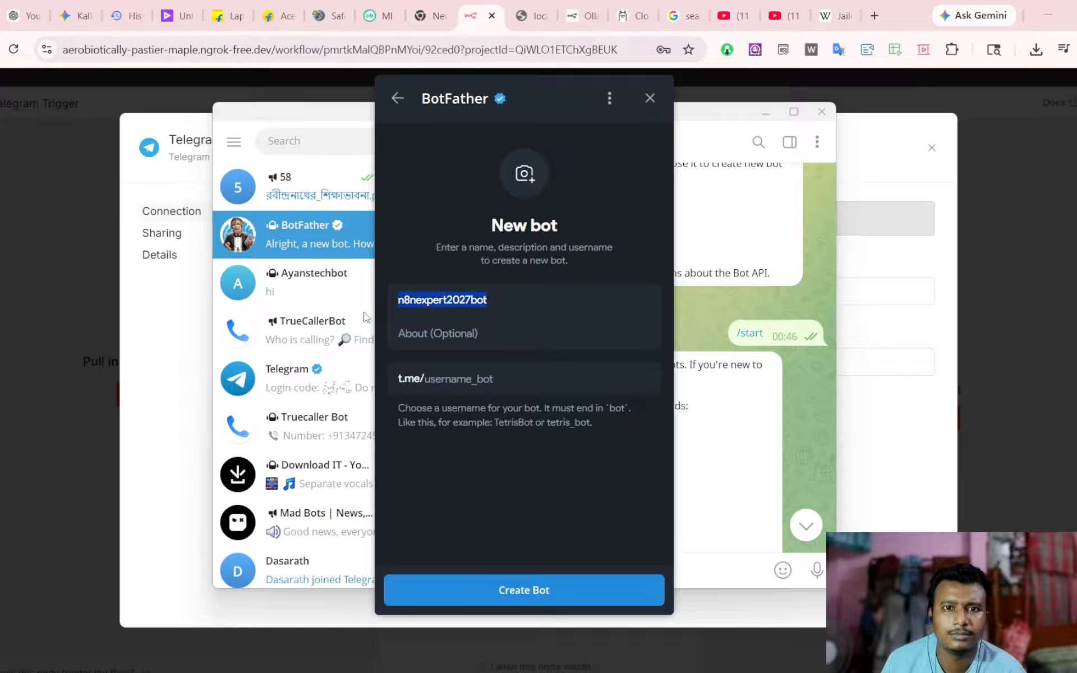
click(505, 381)
key(ctrl+v)
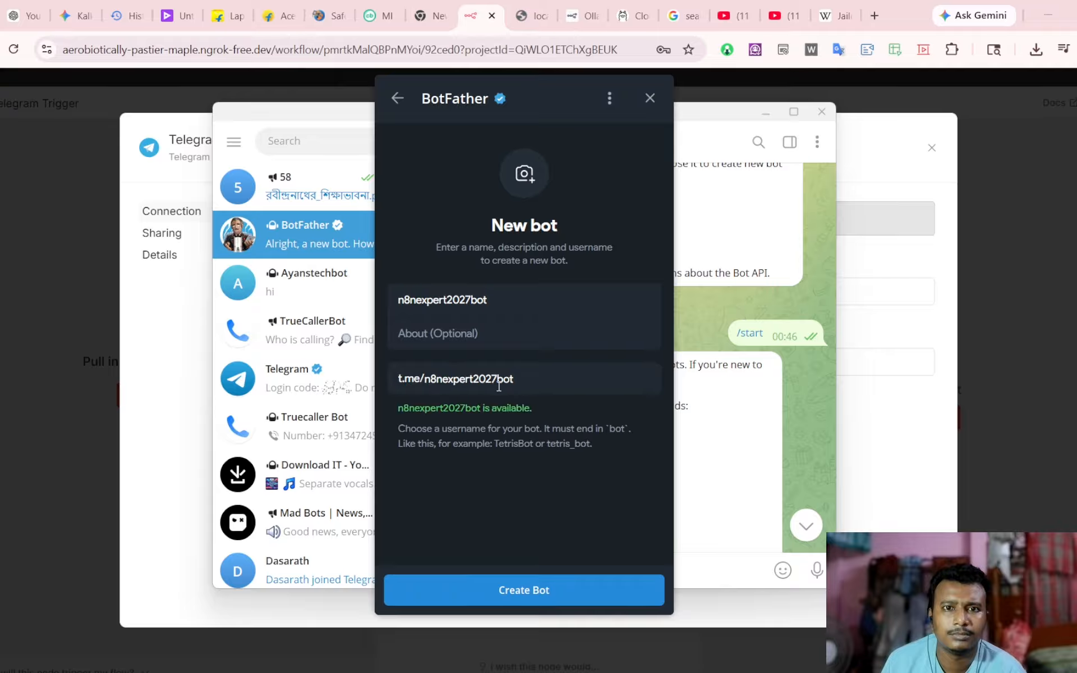
text(_)
click(542, 593)
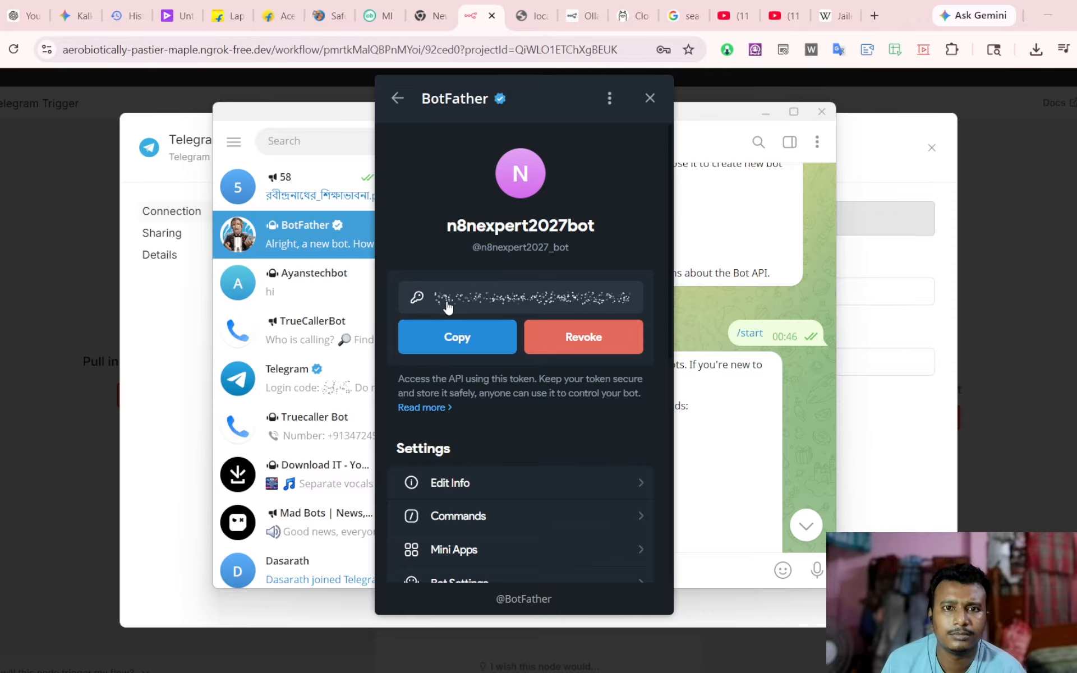
- Copy the new bot's token into the access token of the n8n Telegram credential, save it and return to the workflow canvas
click(452, 338)
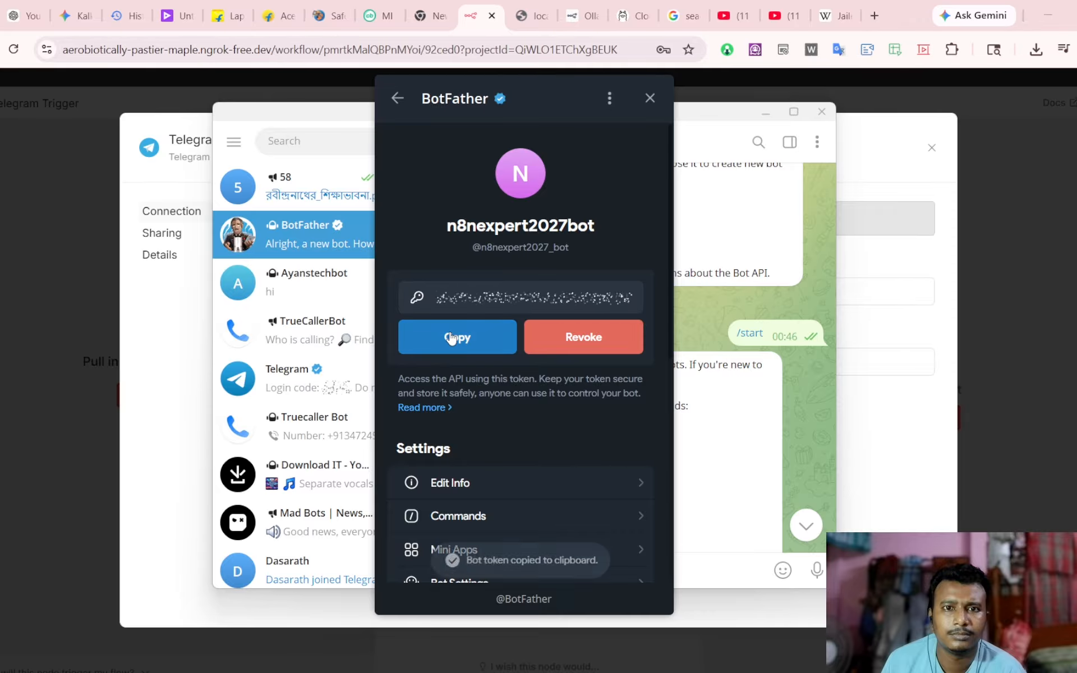
click(884, 148)
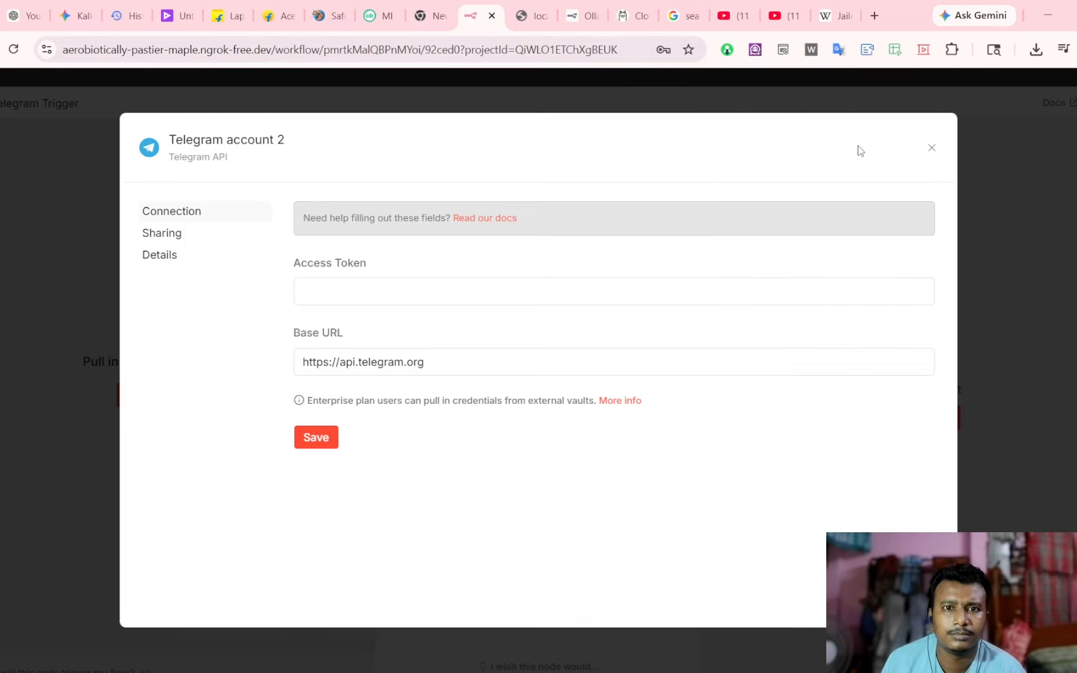
click(387, 285)
key(ctrl+v)
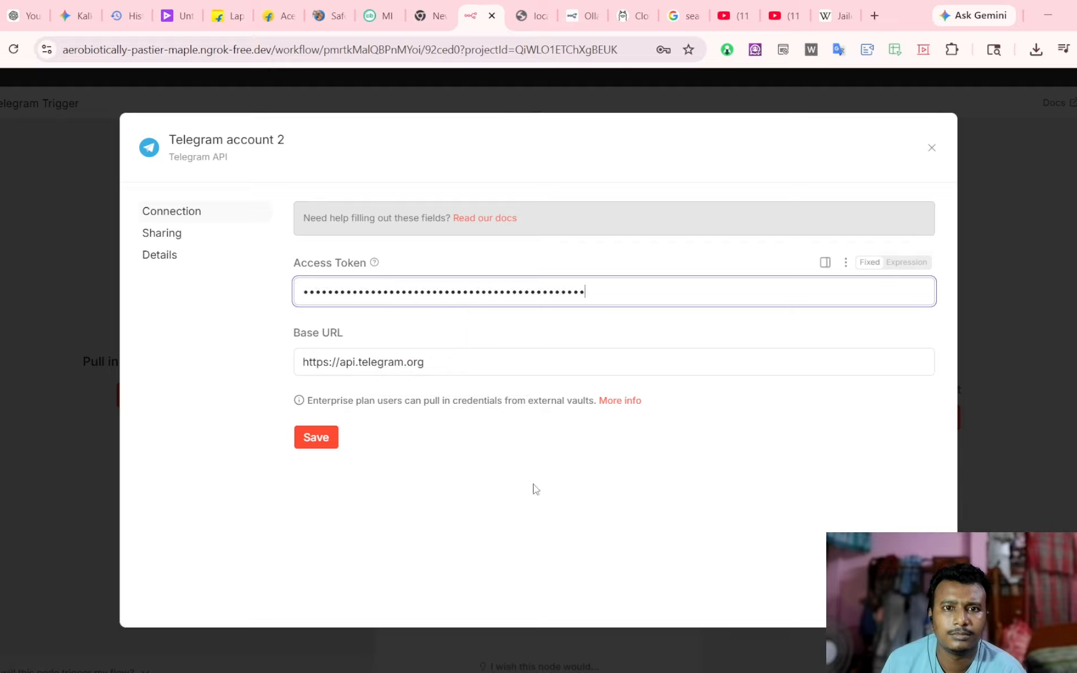
click(316, 437)
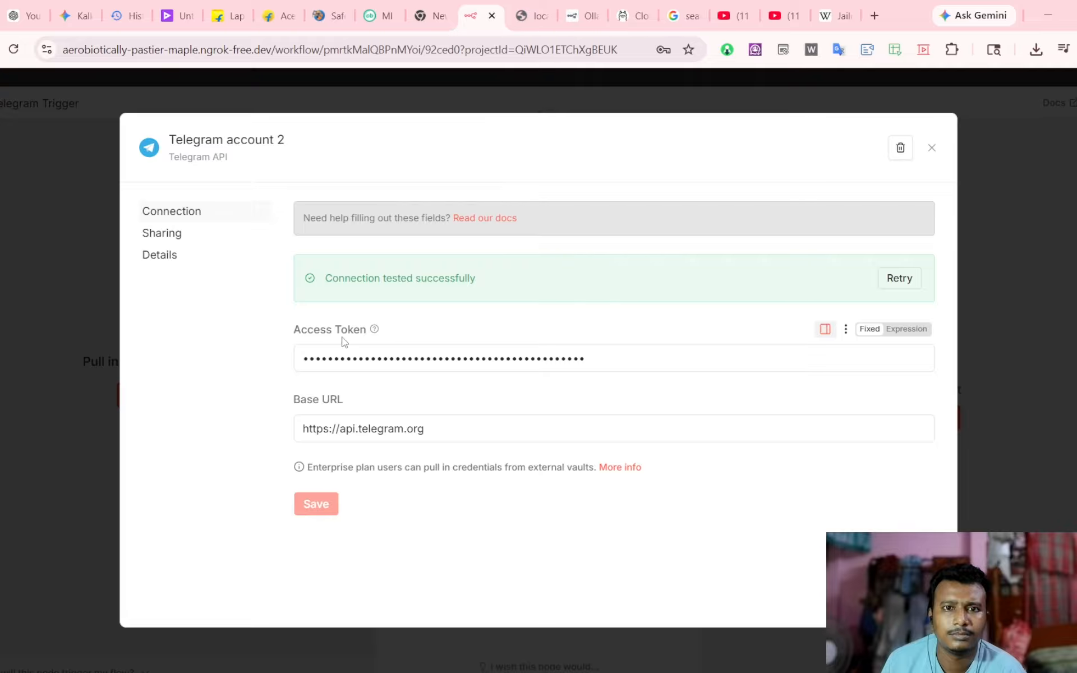
click(932, 147)
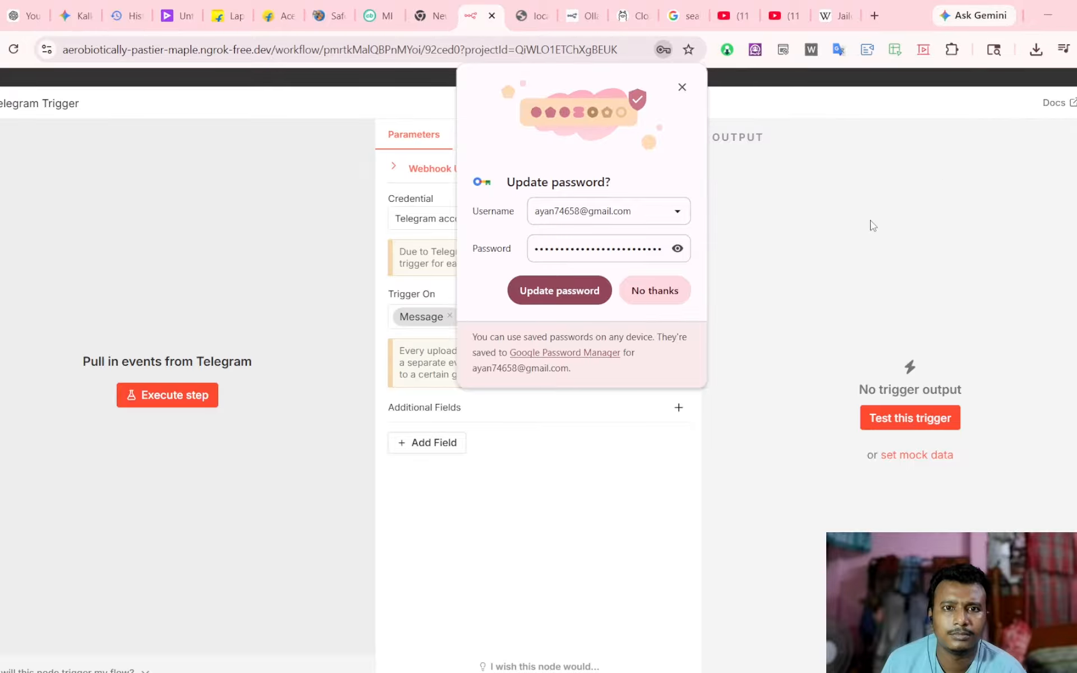
click(654, 291)
key(Escape)
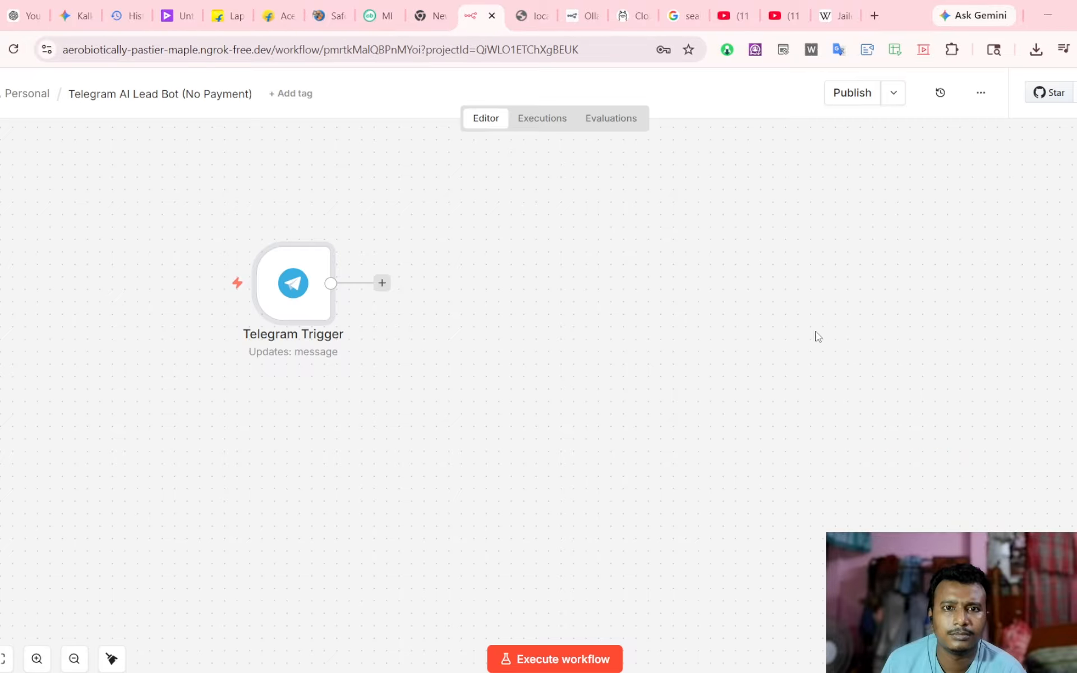
- Add an AI Agent node after the Telegram Trigger and attach a Google Gemini Chat Model to it
click(382, 283)
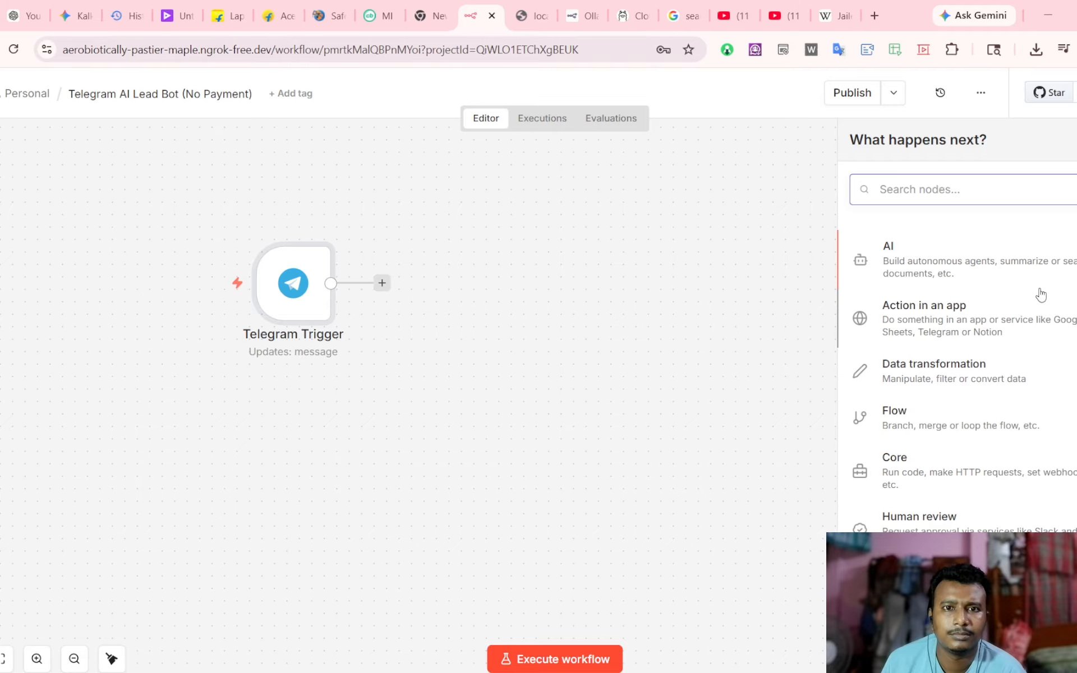
click(960, 263)
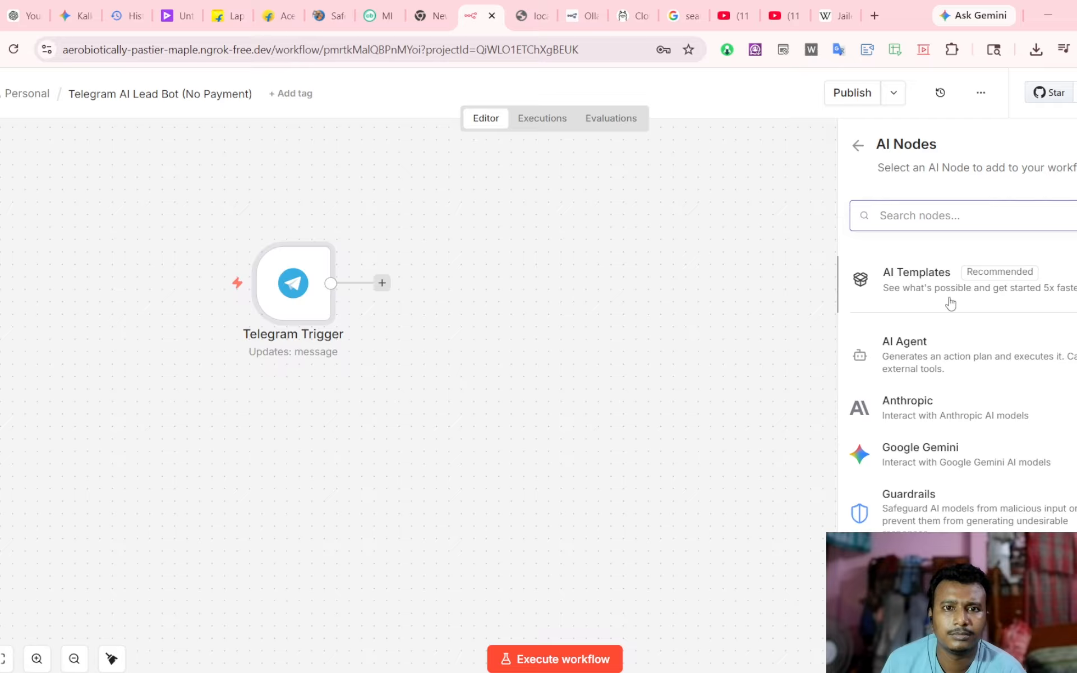
click(952, 362)
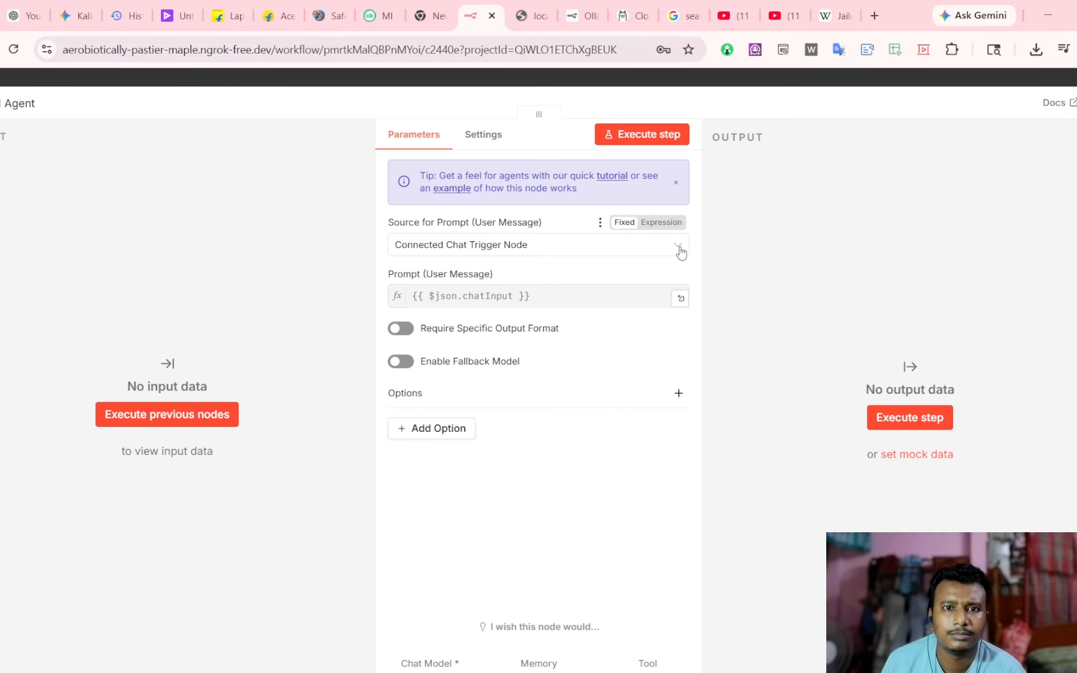
key(Escape)
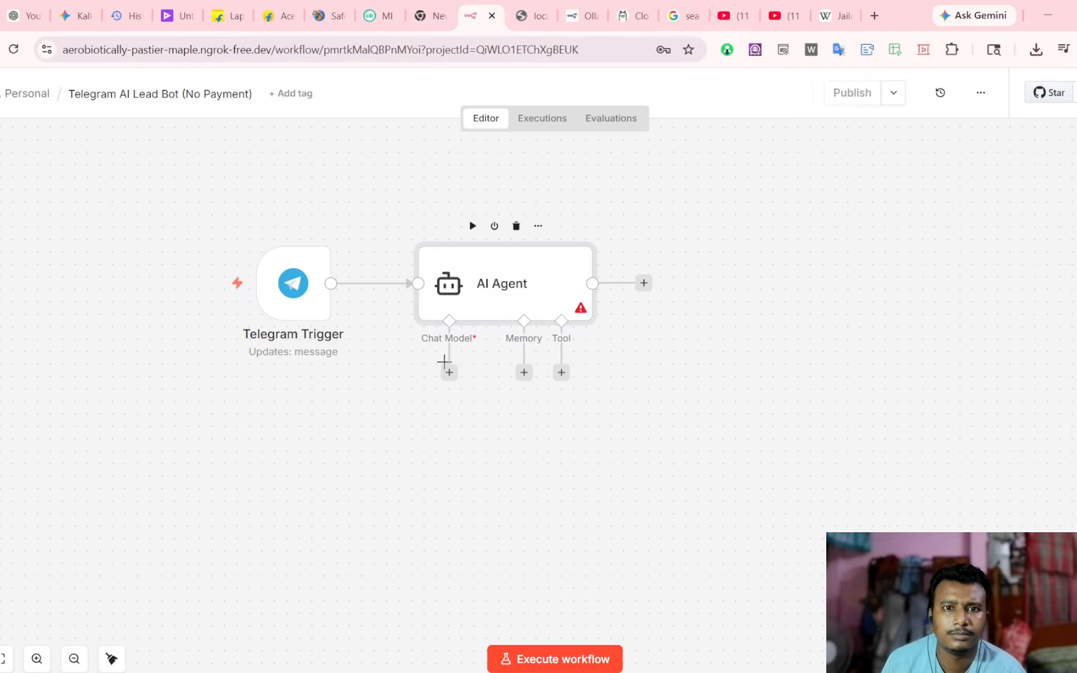
click(449, 373)
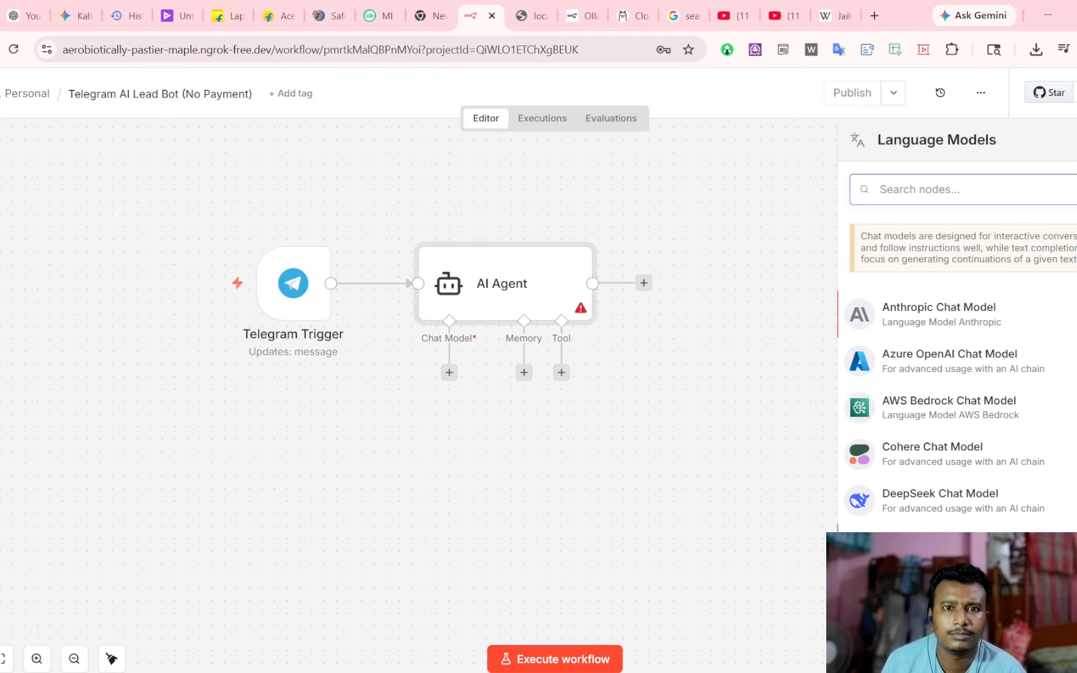
scroll(956, 474, down, 7)
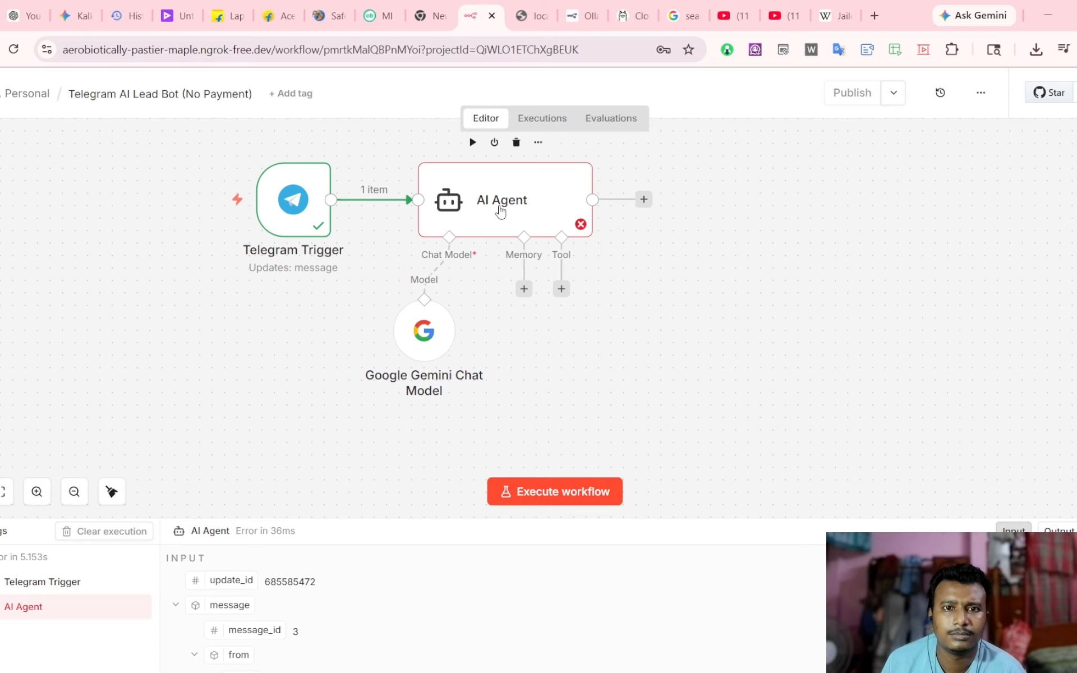
- Set the AI Agent's prompt source to Define below and map the prompt to the incoming message text, {{ $json.message.text }}
double_click(500, 211)
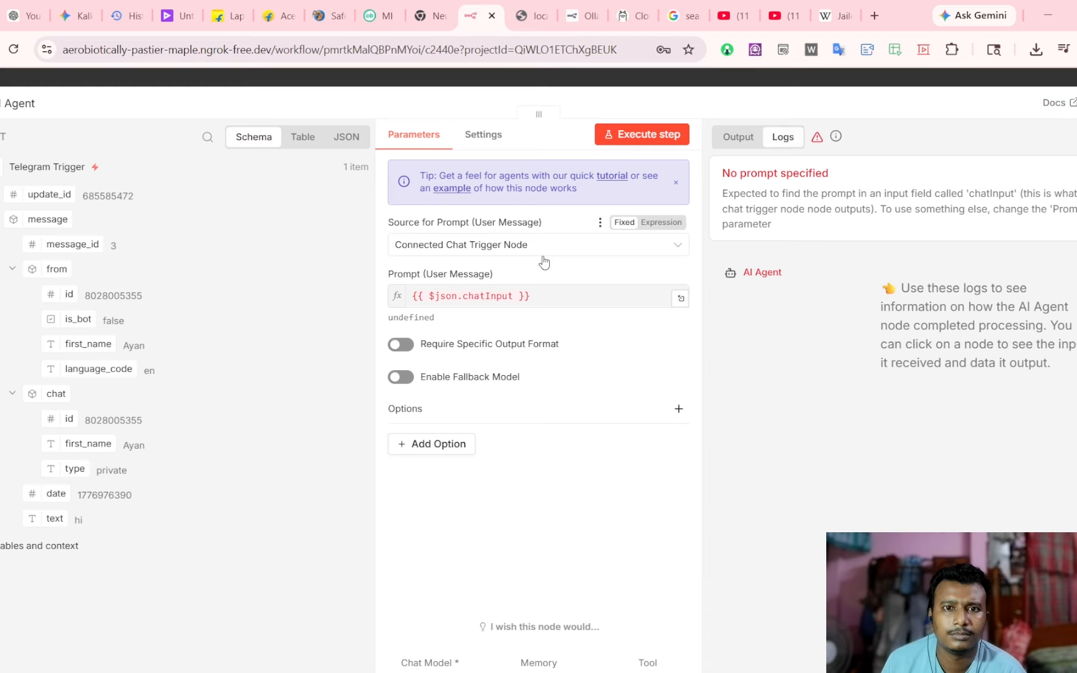
click(545, 247)
click(470, 359)
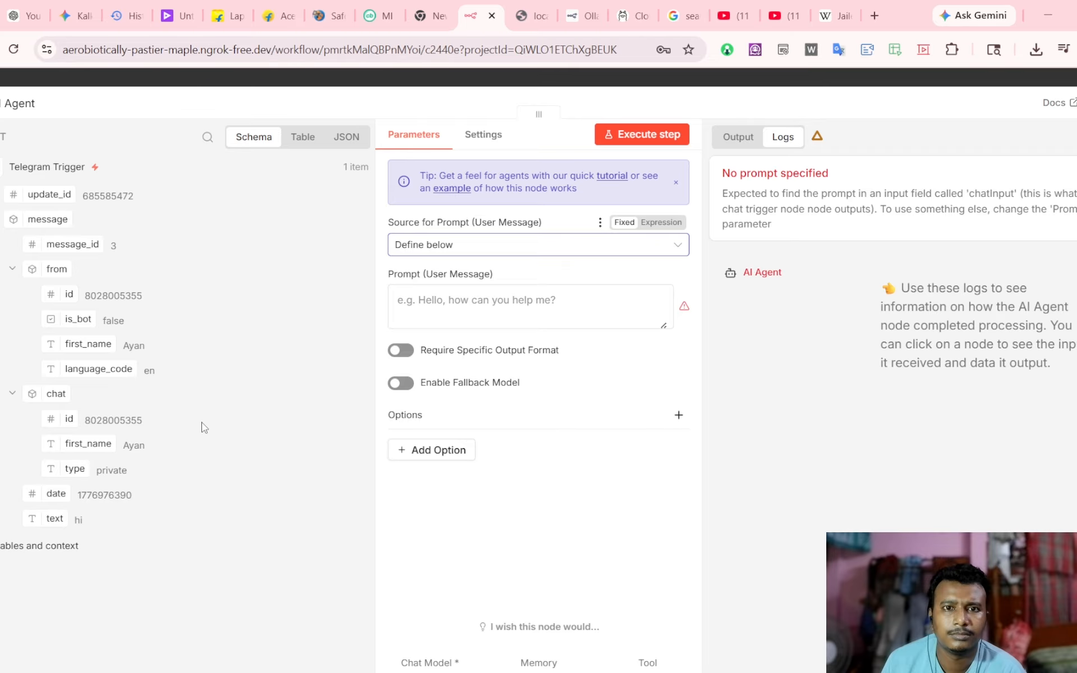
drag(38, 519, 445, 315)
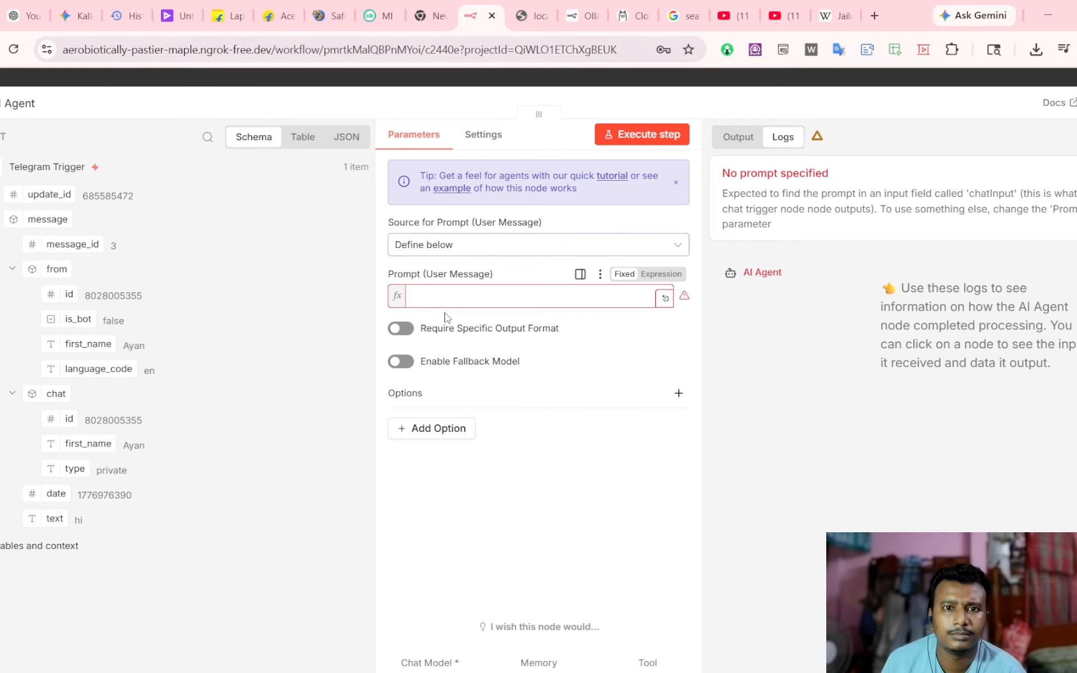
click(782, 448)
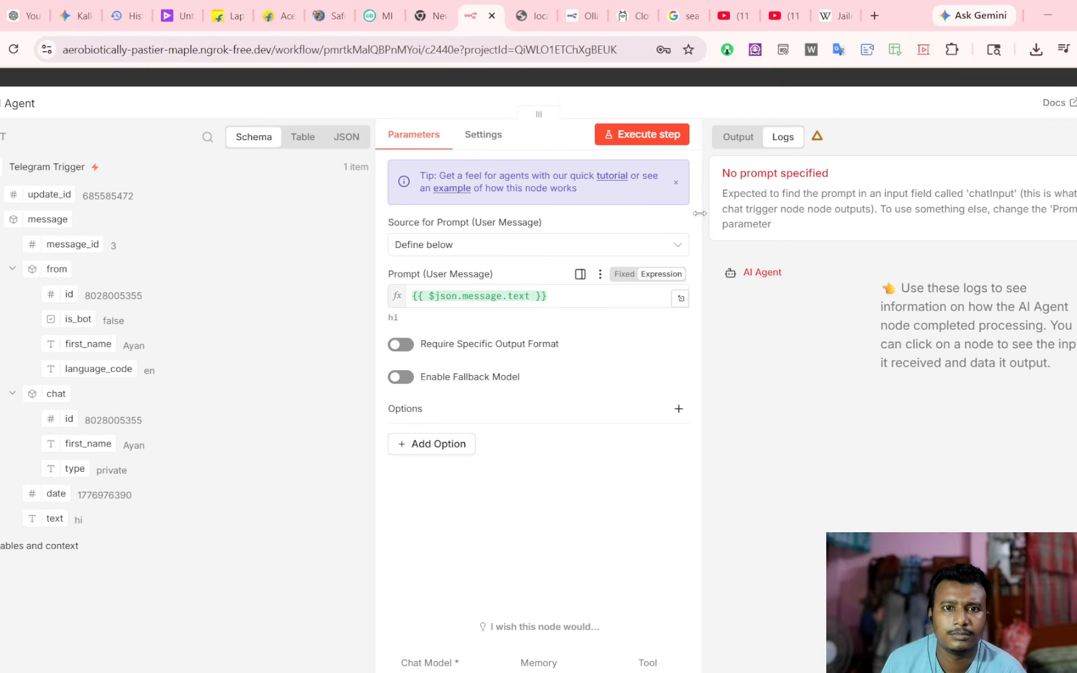
- Execute the AI Agent step and review its output alongside the Telegram Trigger input data
click(646, 135)
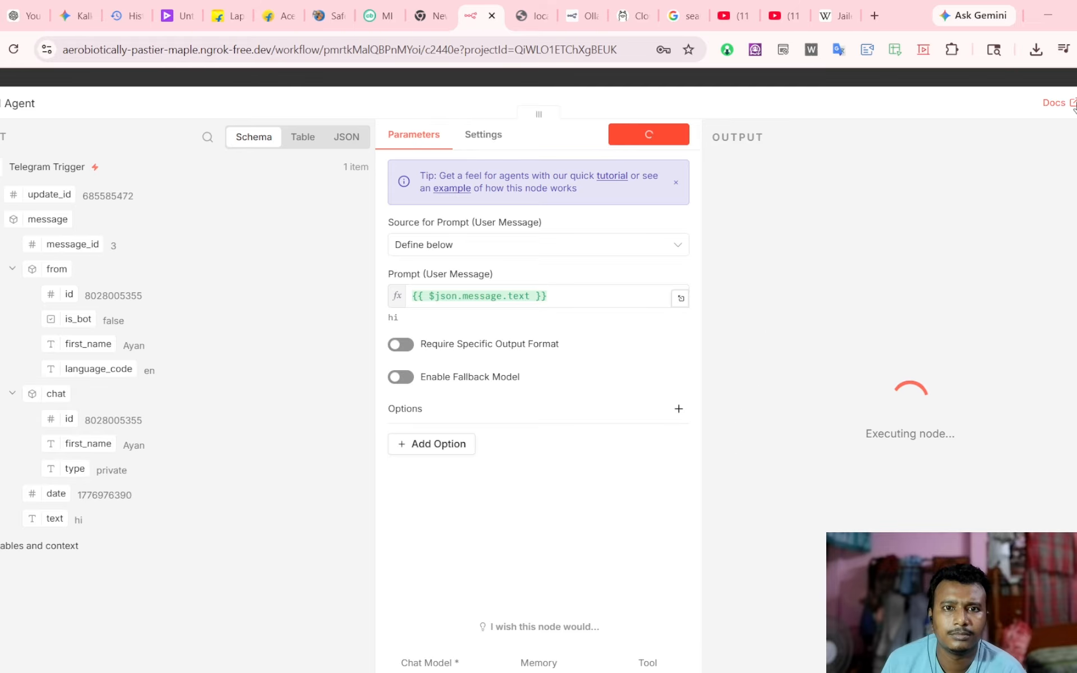
key(Escape)
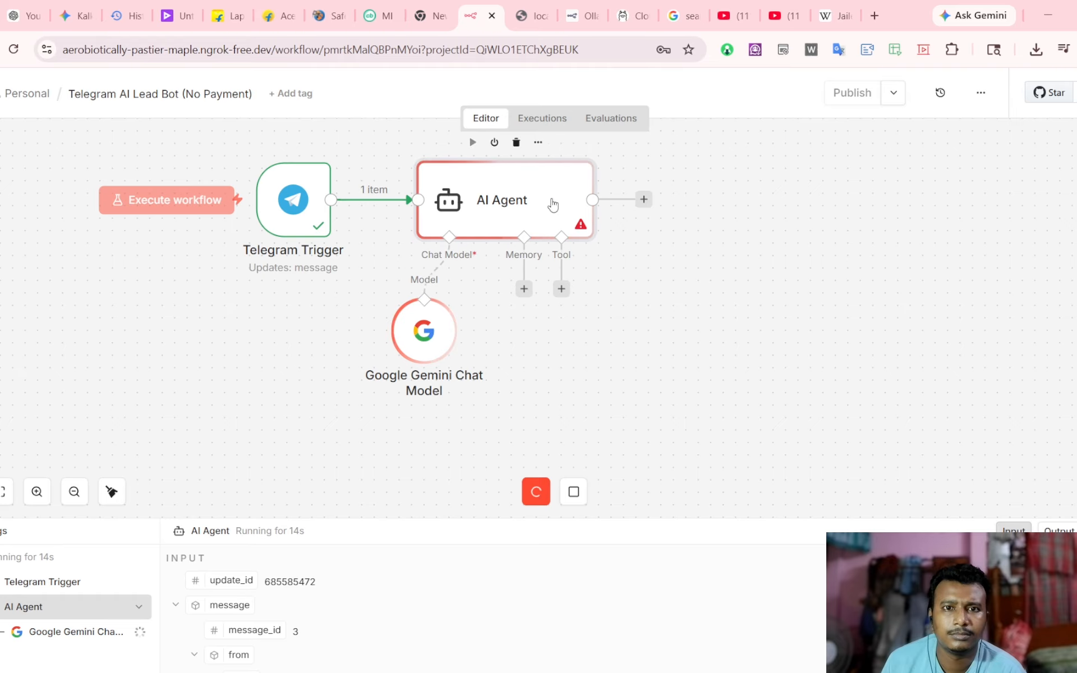
double_click(550, 205)
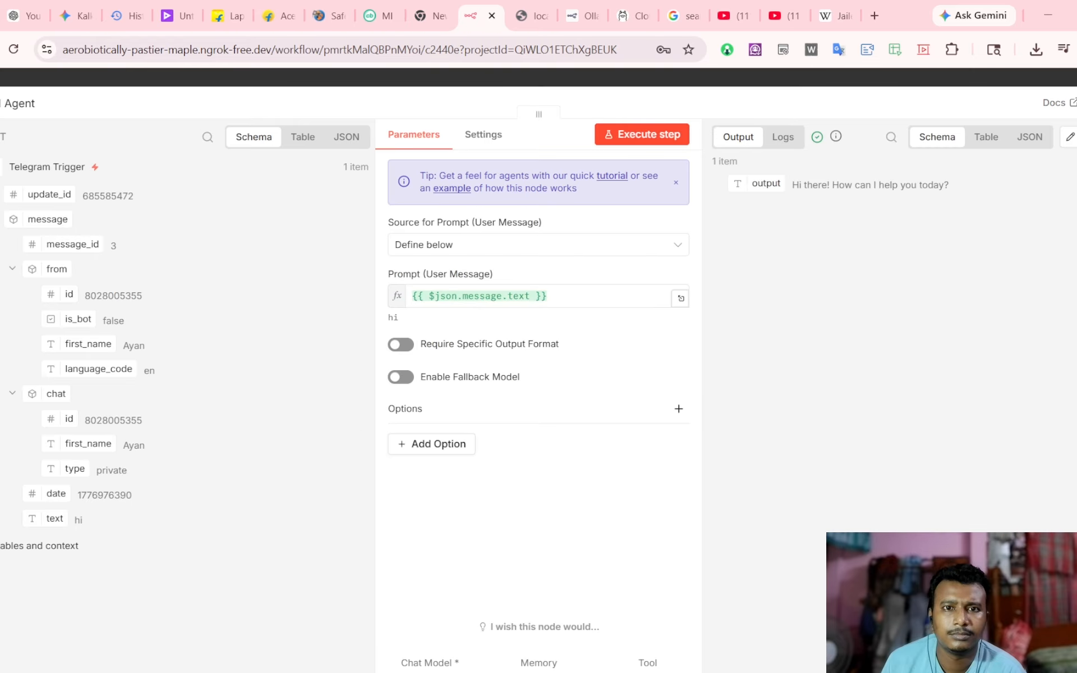
key(Escape)
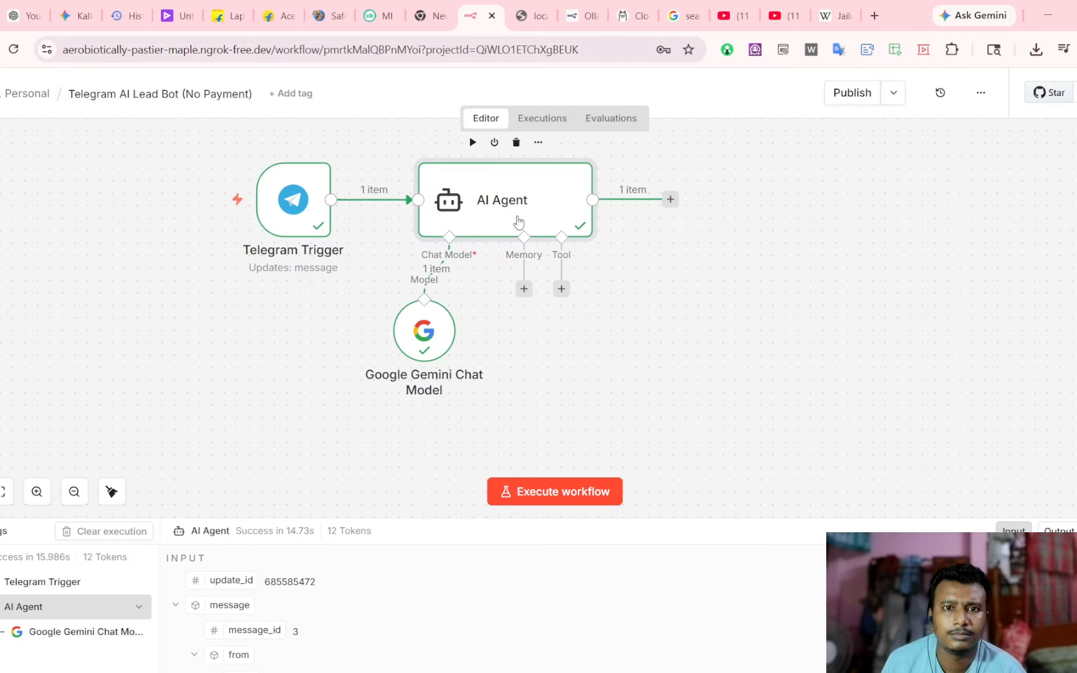
double_click(499, 227)
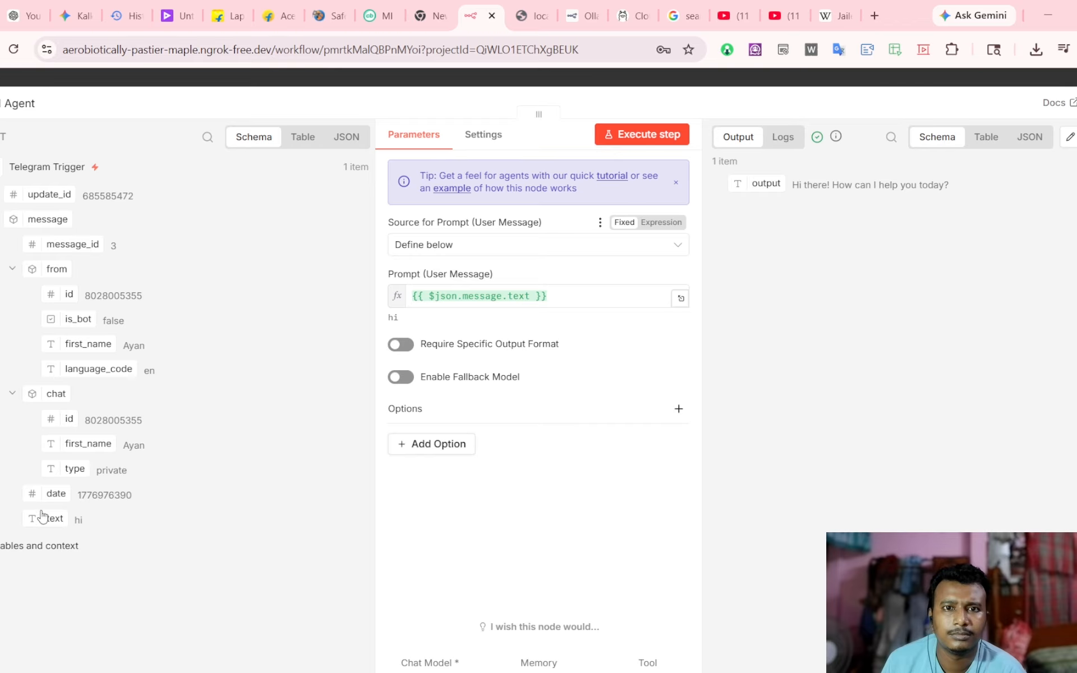
scroll(190, 533, down, 3)
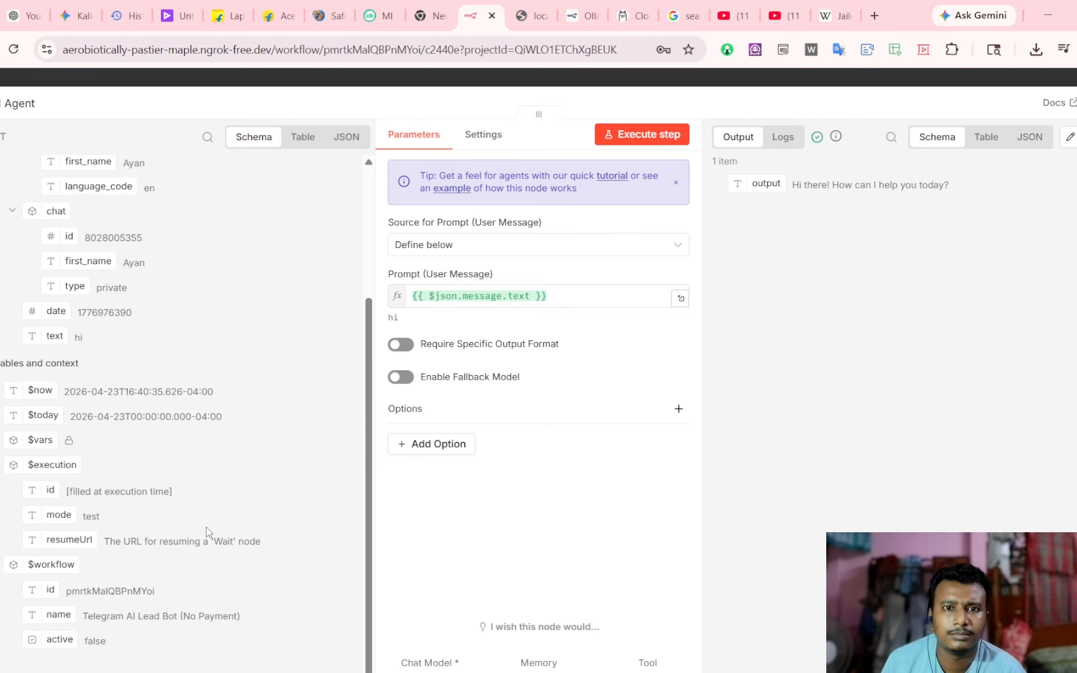
scroll(182, 493, up, 3)
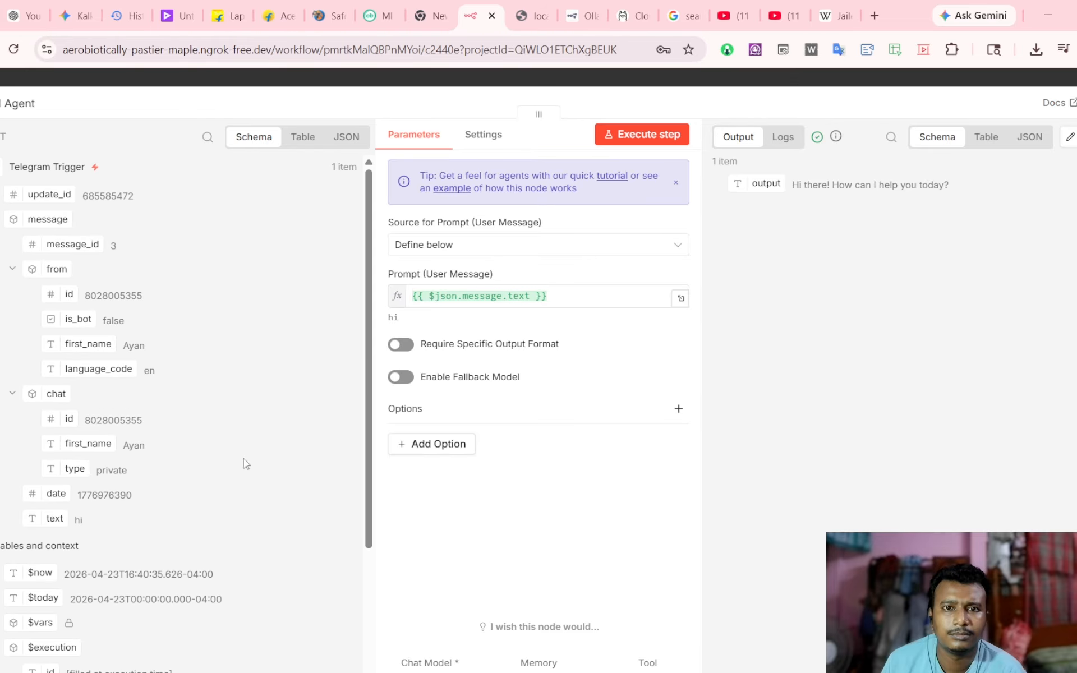
key(Escape)
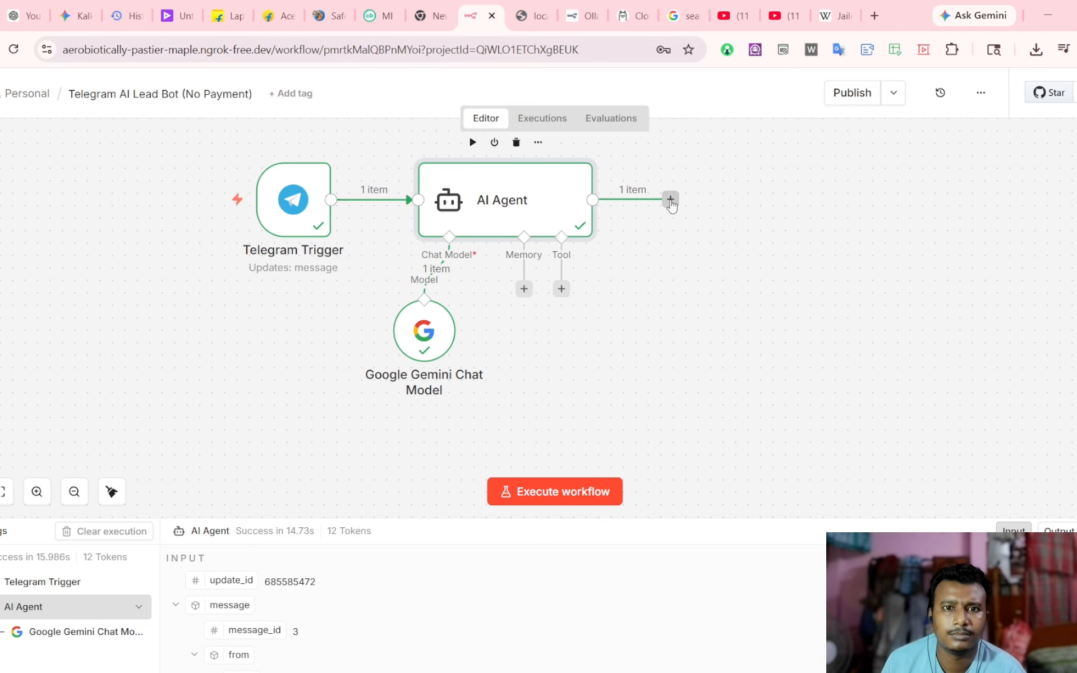
- Add a Telegram node with the Send a text message action after the AI Agent
click(670, 200)
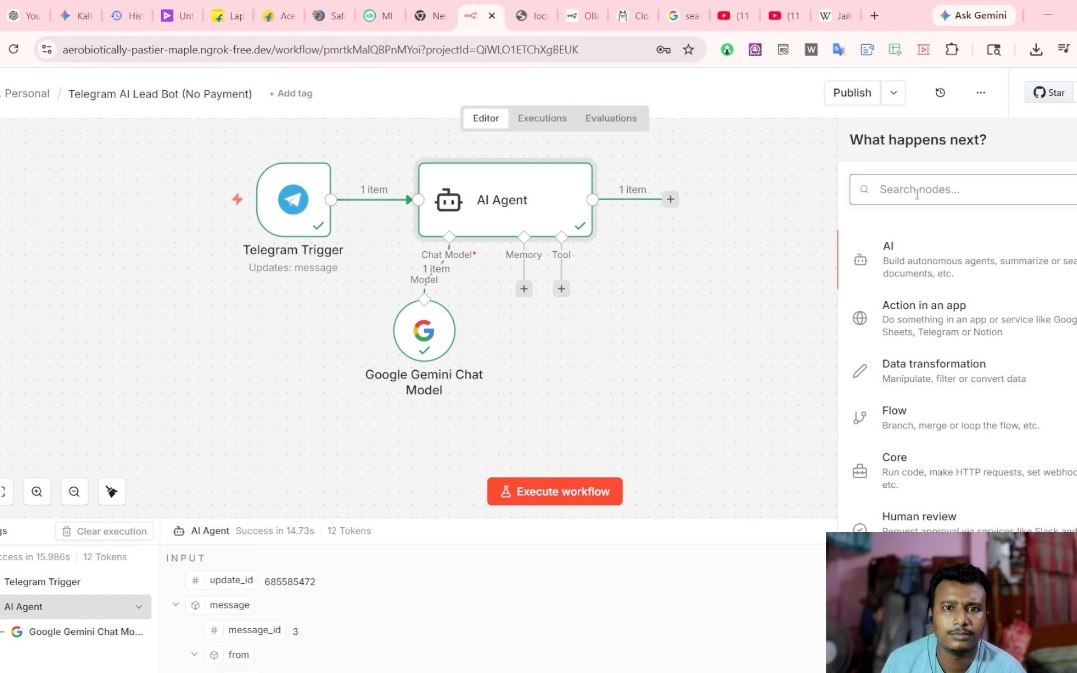
text(tele)
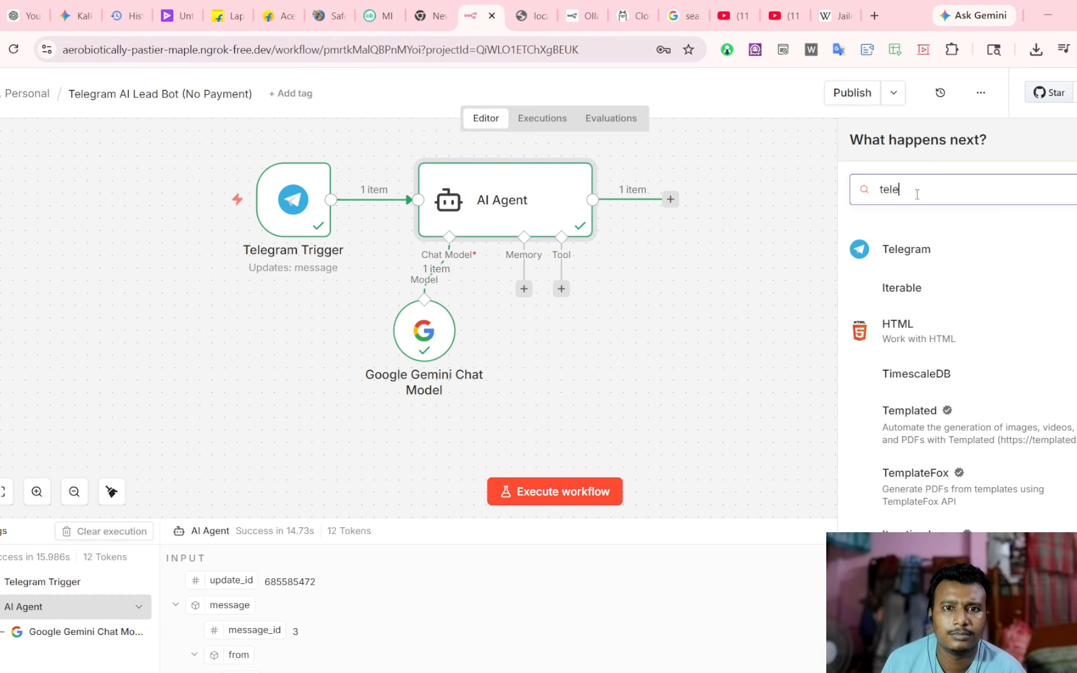
click(926, 253)
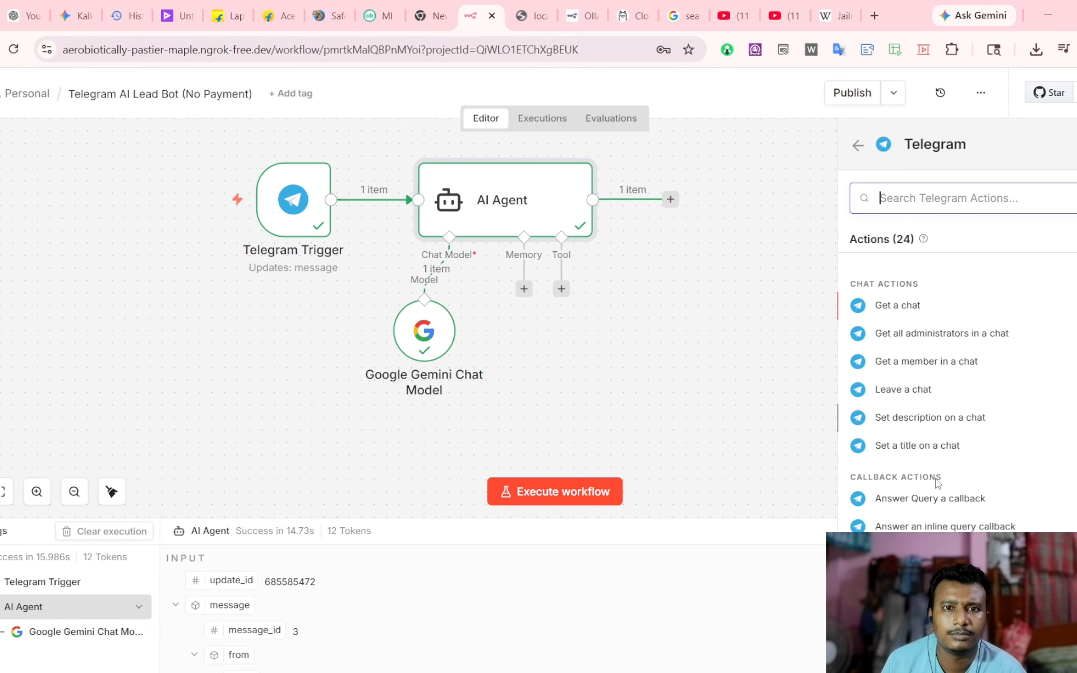
scroll(928, 372, down, 7)
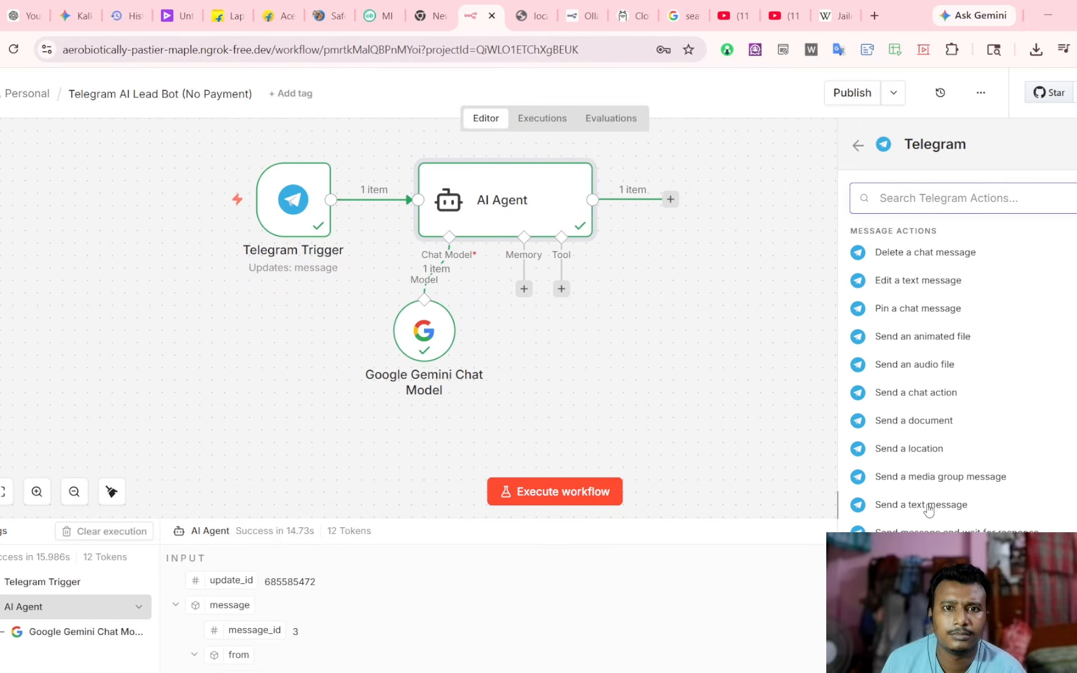
click(928, 507)
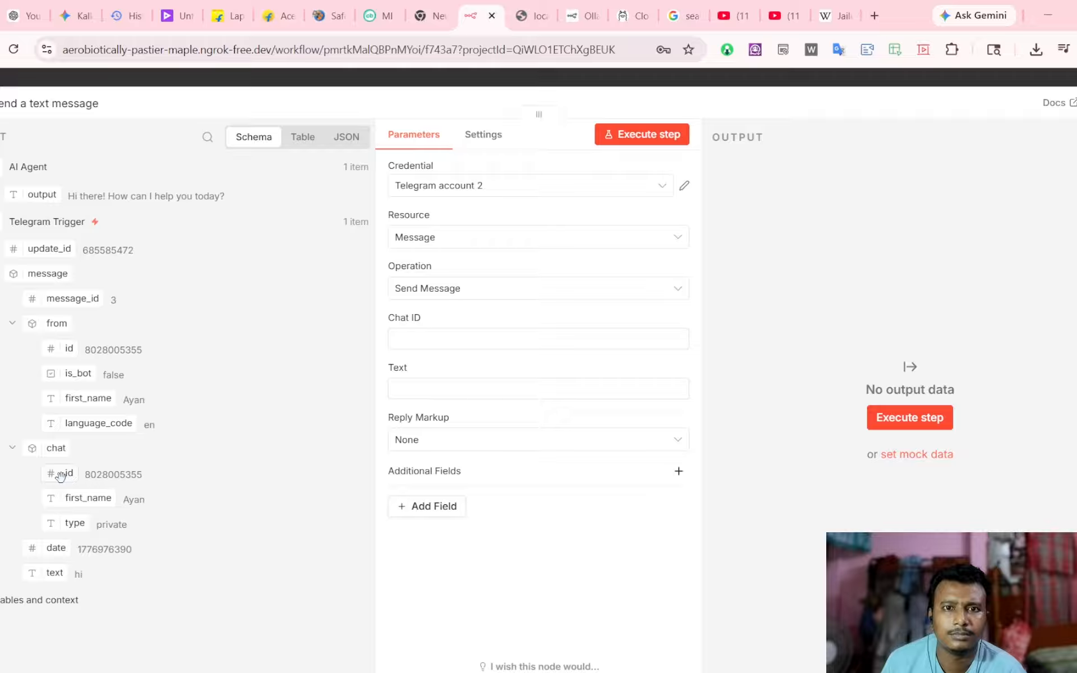
- Map Chat ID to {{ $('Telegram Trigger').item.json.message.chat.id }} and Text to {{ $json.output }}, and execute the Telegram message step
drag(60, 476, 438, 338)
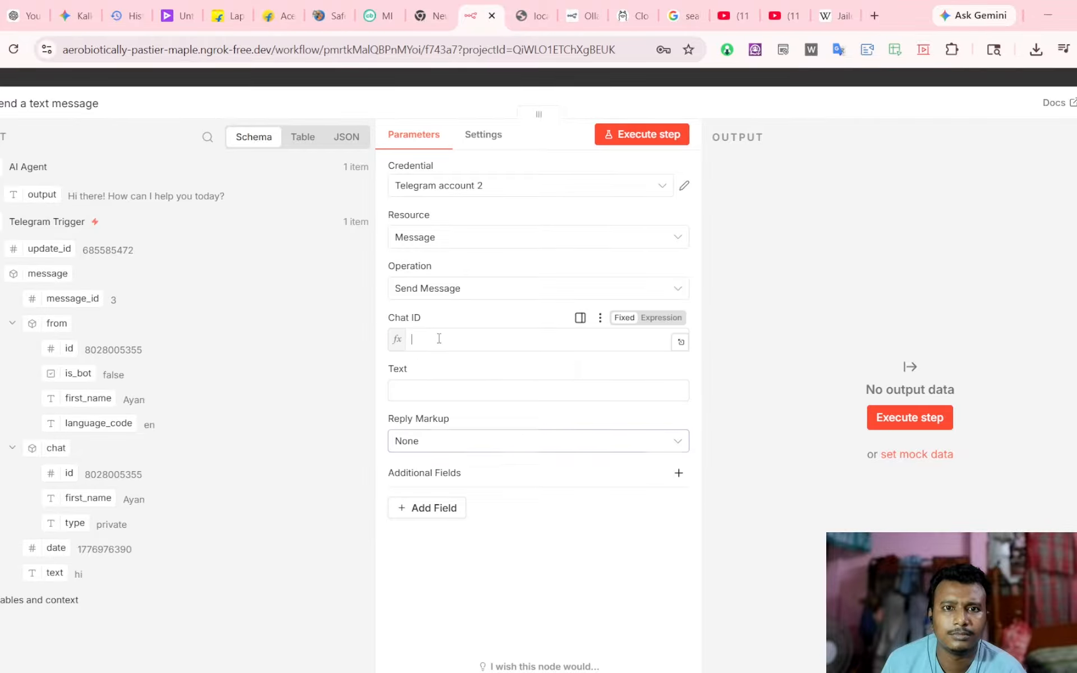
drag(37, 195, 428, 432)
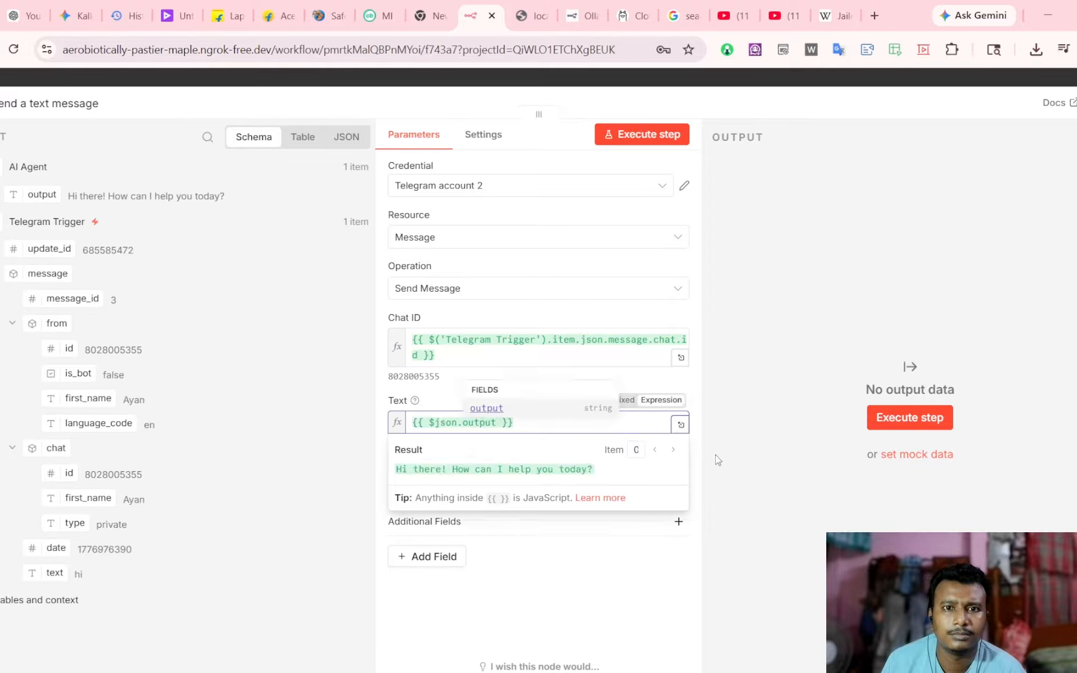
click(898, 418)
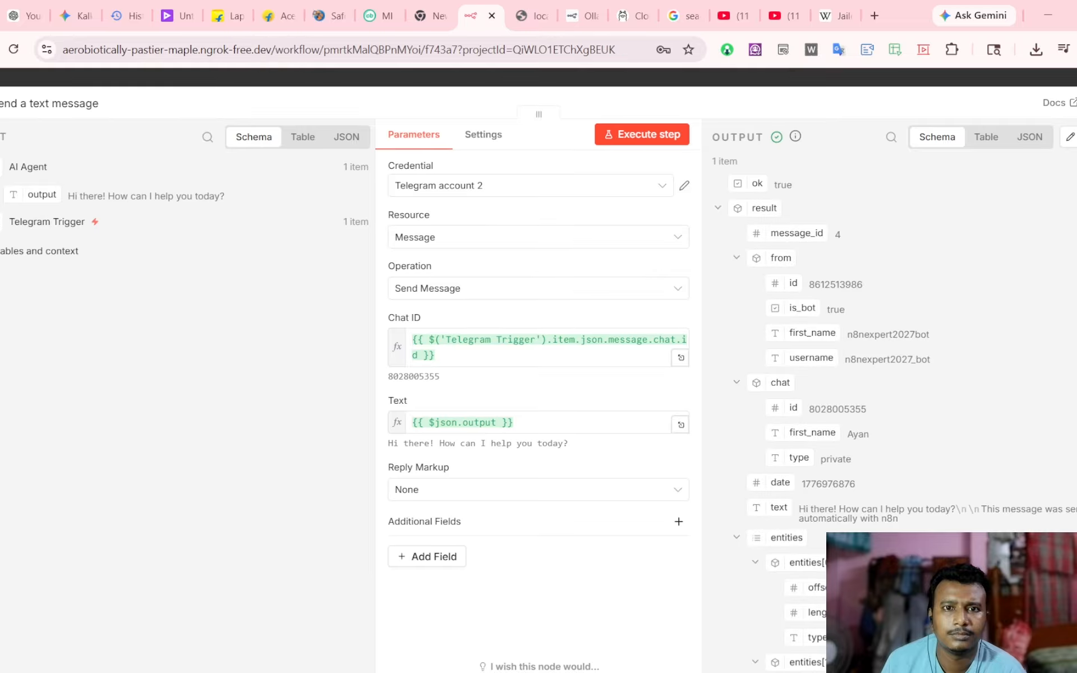
- Check the bot's chat in Telegram for the reply and return to the n8n workflow canvas
key(alt+Tab)
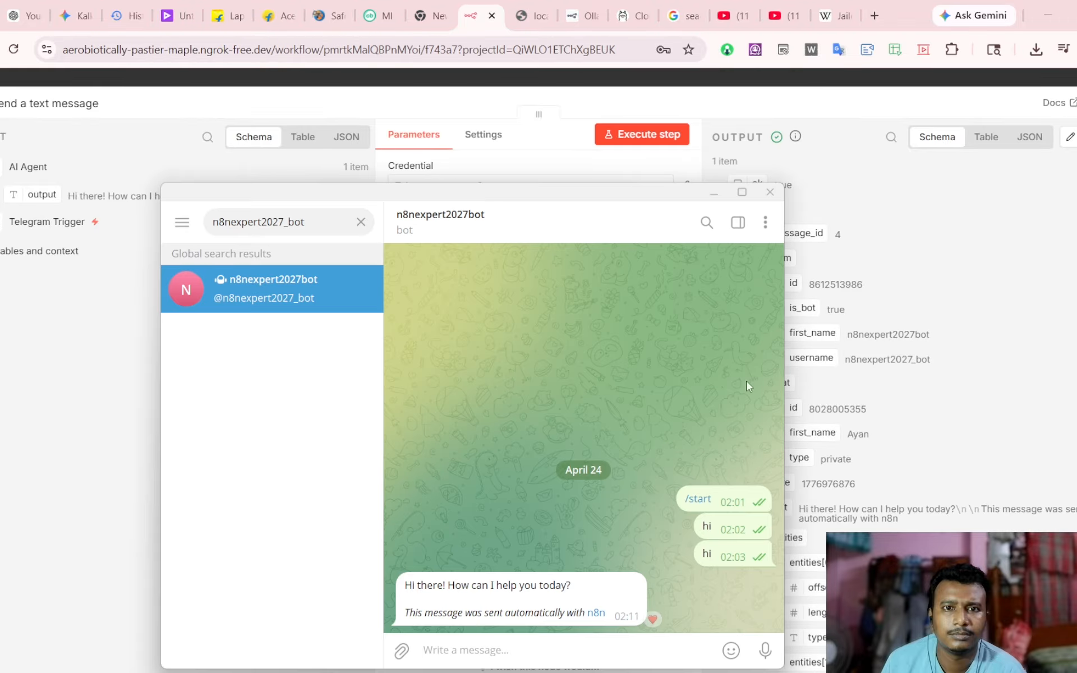
click(715, 202)
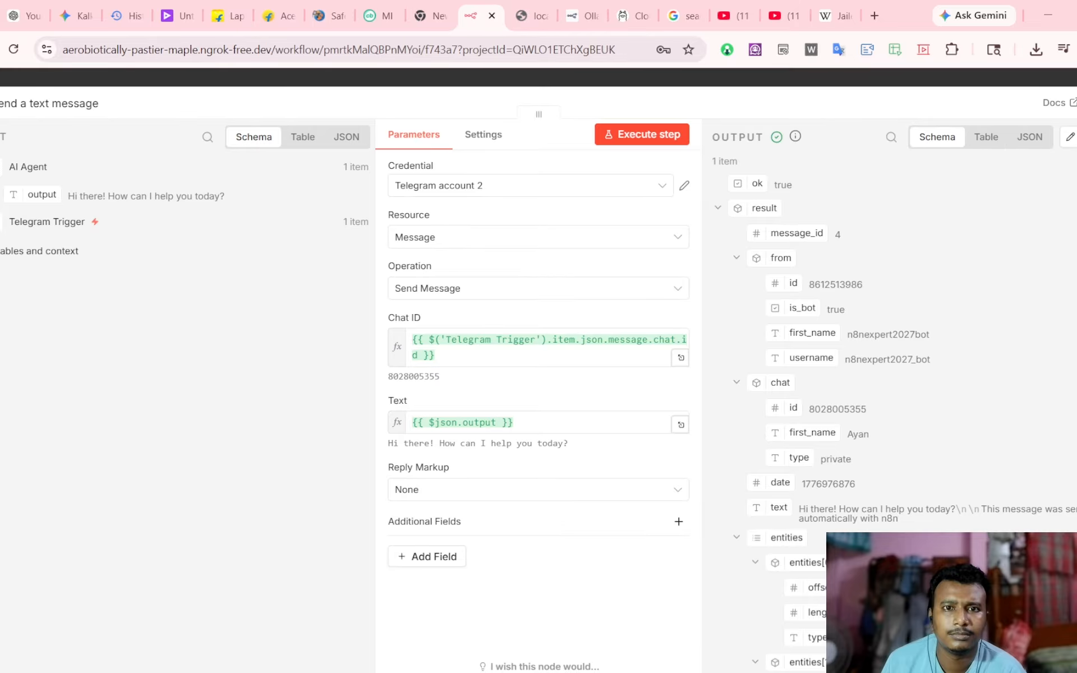
key(Escape)
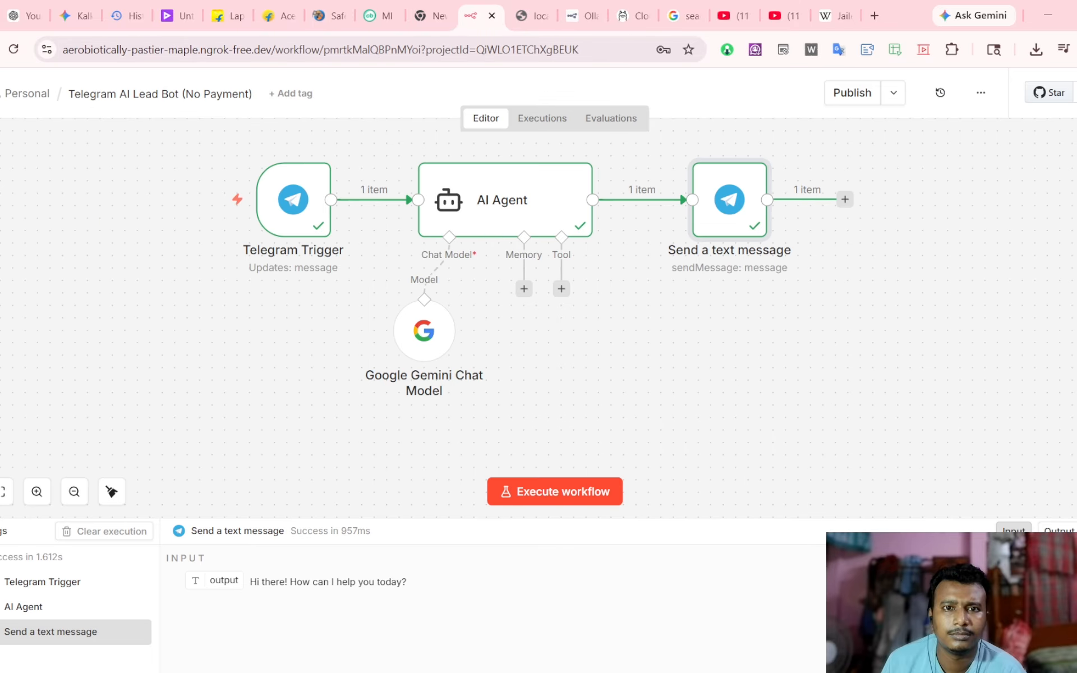
- Execute the whole workflow and send "hi" to the bot in Telegram to trigger it
mouse_move(639, 671)
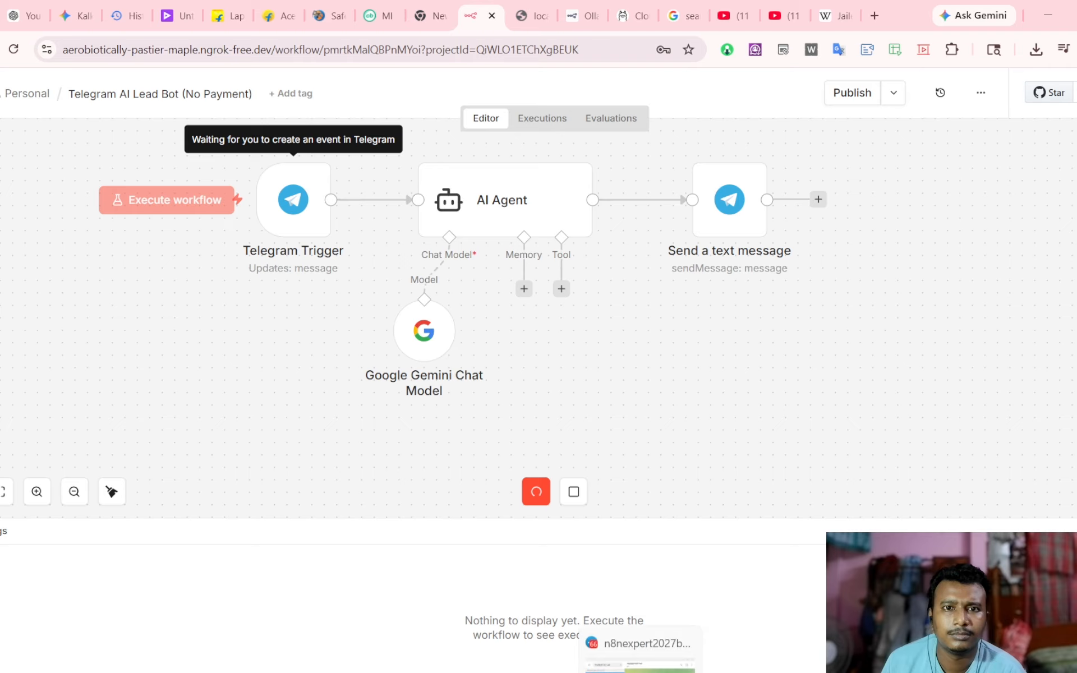
click(645, 643)
click(639, 670)
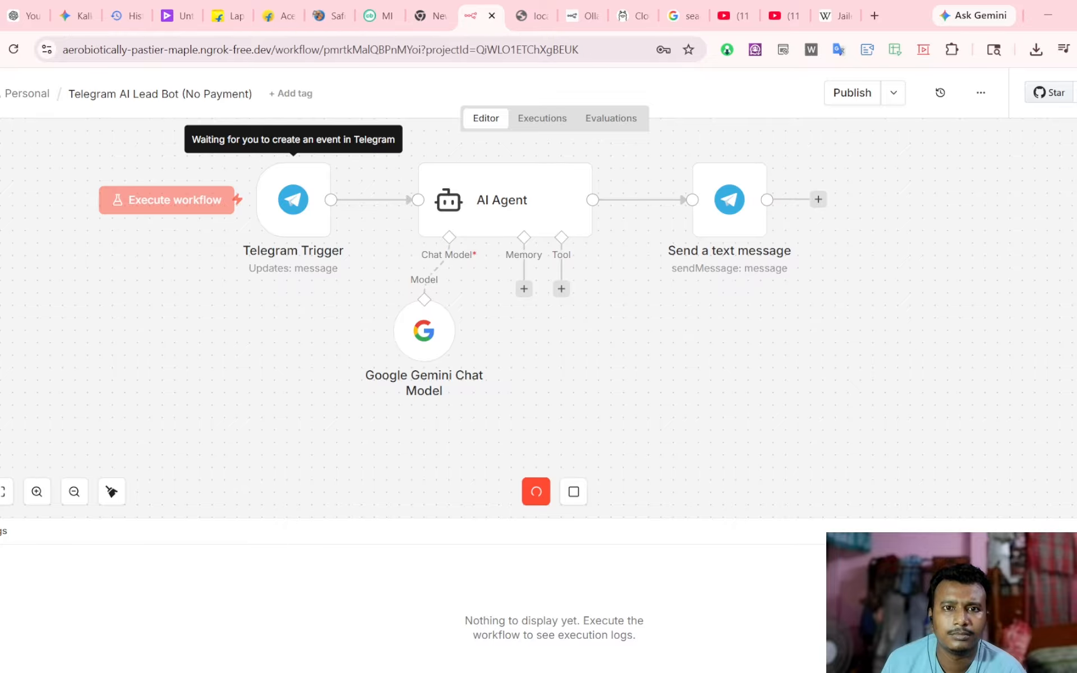
click(640, 671)
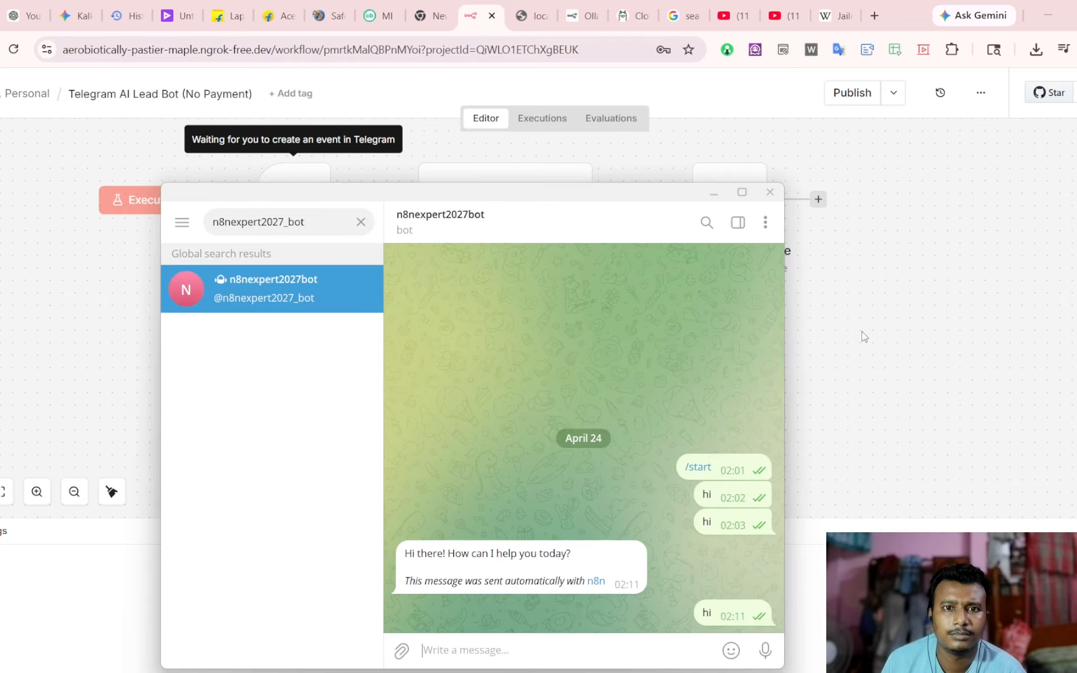
click(900, 342)
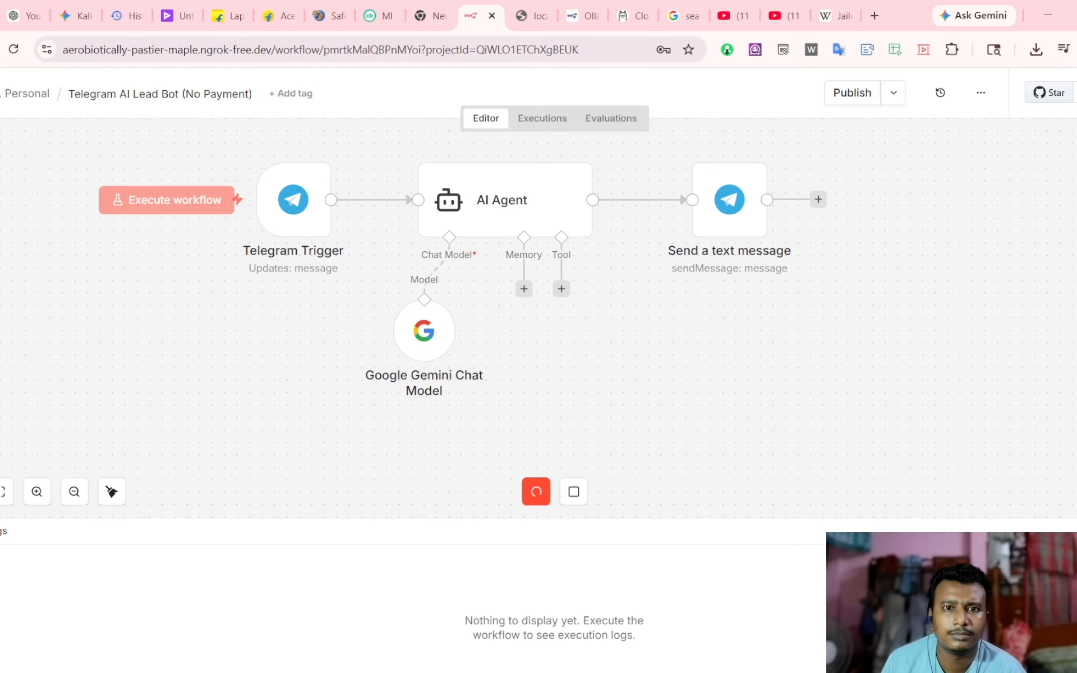
key(alt+Tab)
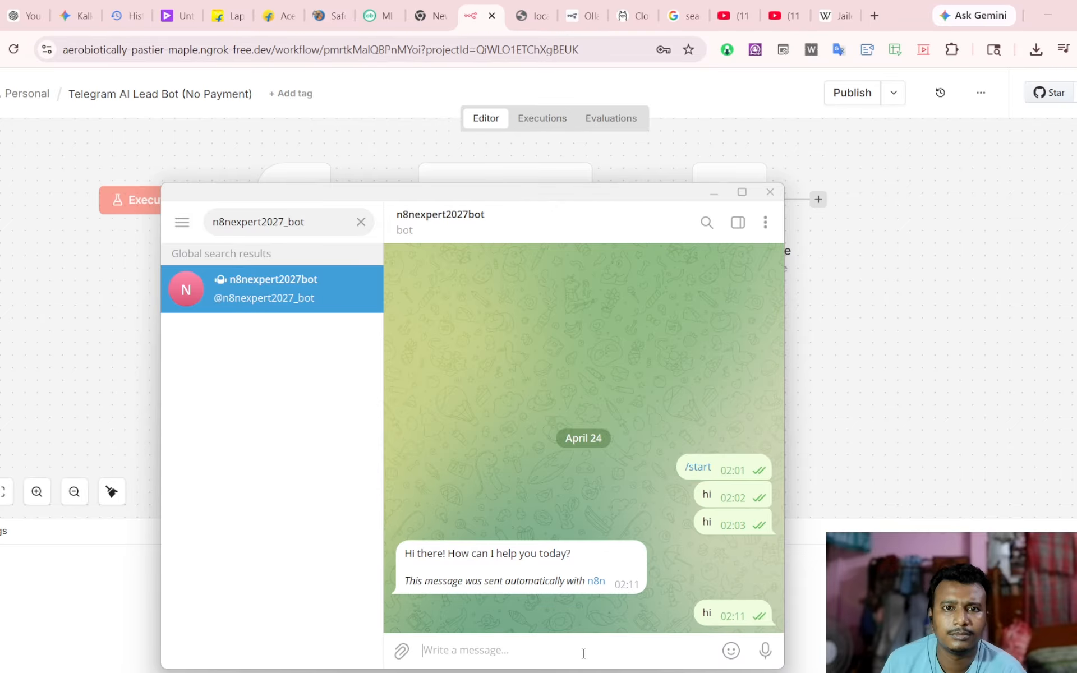
text(hi)
key(Return)
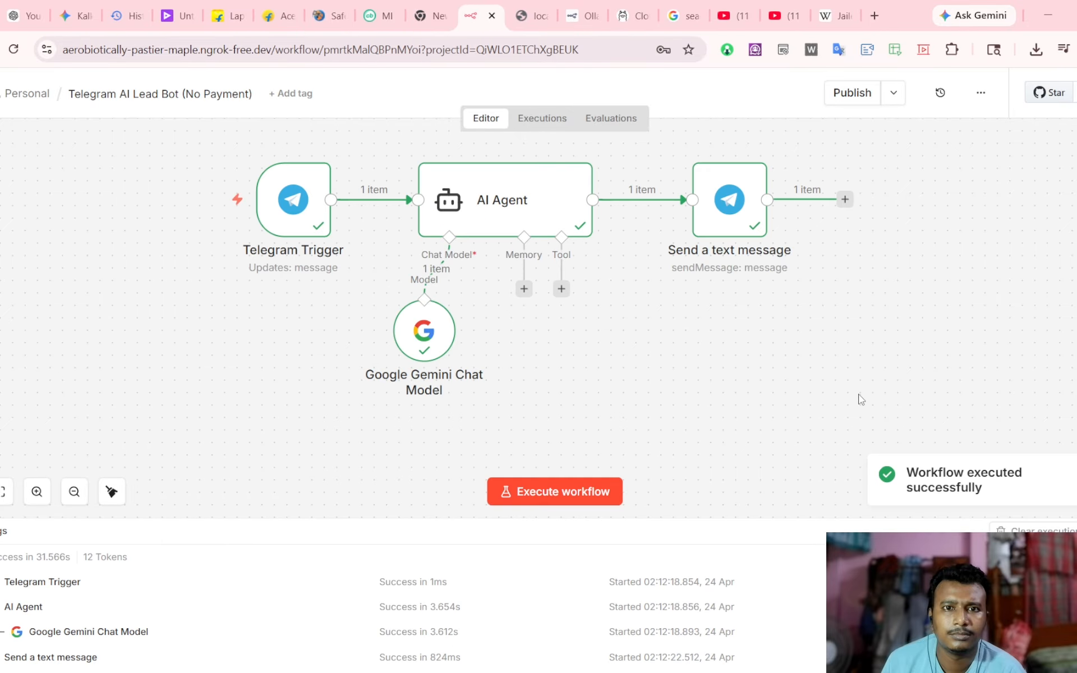
- Publish the workflow in n8n under the suggested version name and dismiss the publication notice and production checklist
click(863, 401)
click(851, 94)
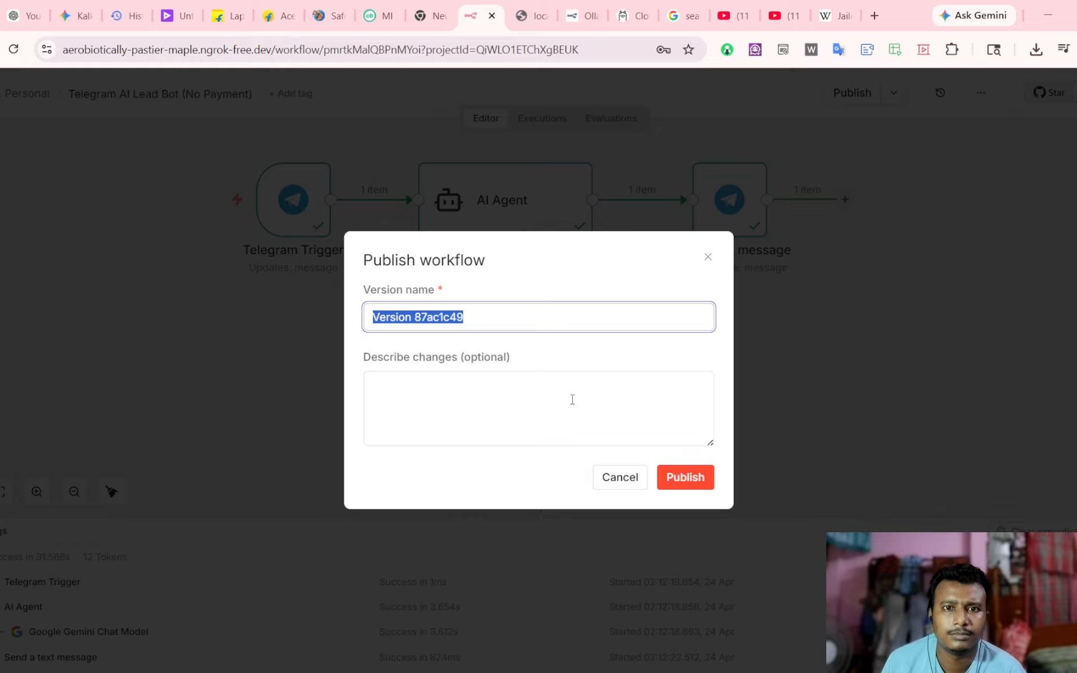
click(691, 480)
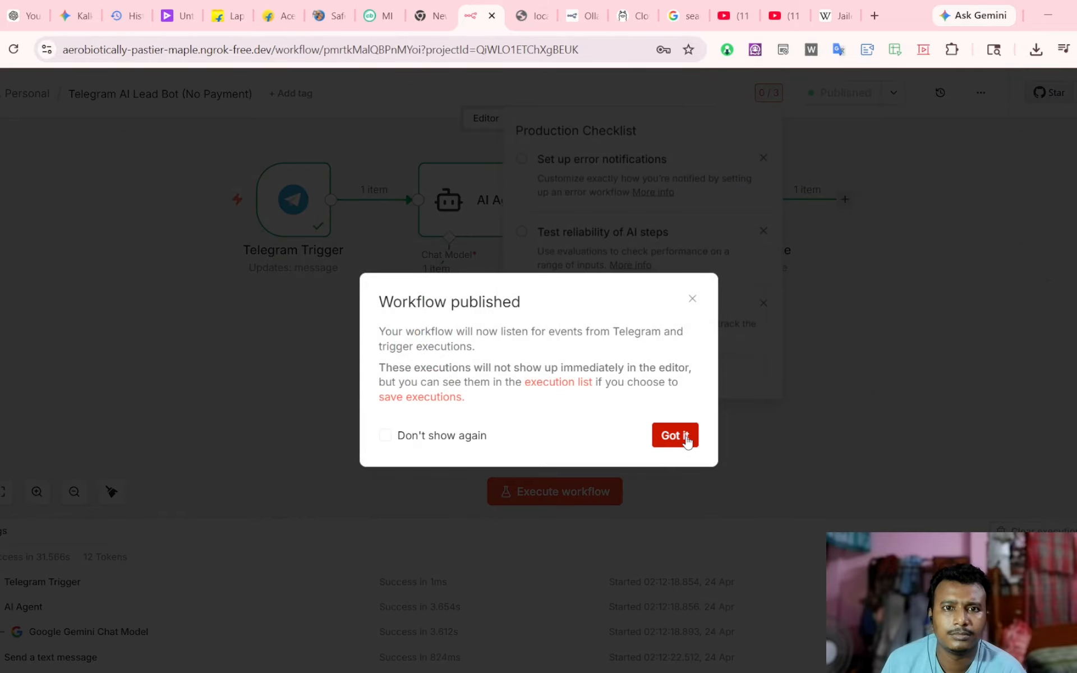
click(685, 438)
click(890, 377)
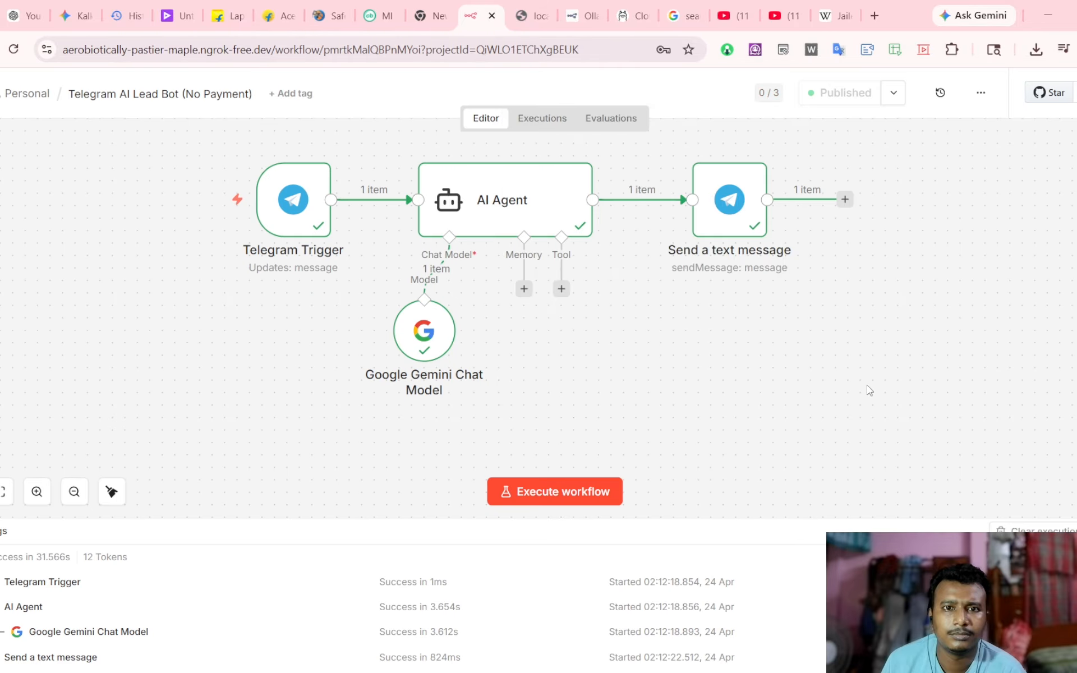
- Switch to Telegram and send "hi" to the bot to test the published workflow
click(651, 672)
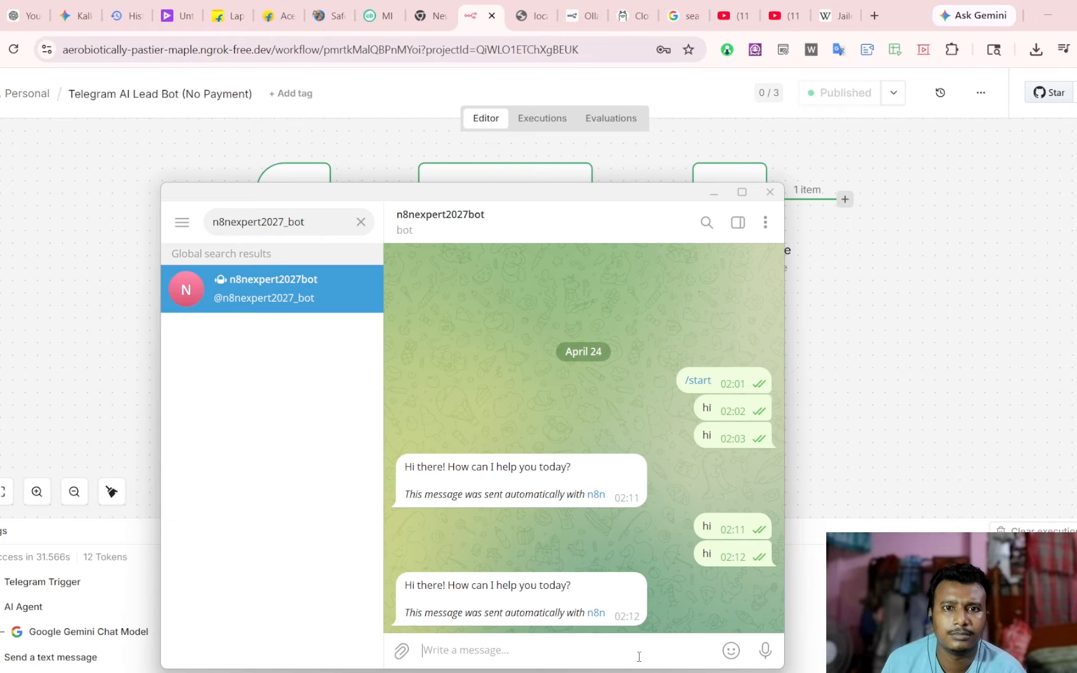
text(hi)
key(Return)
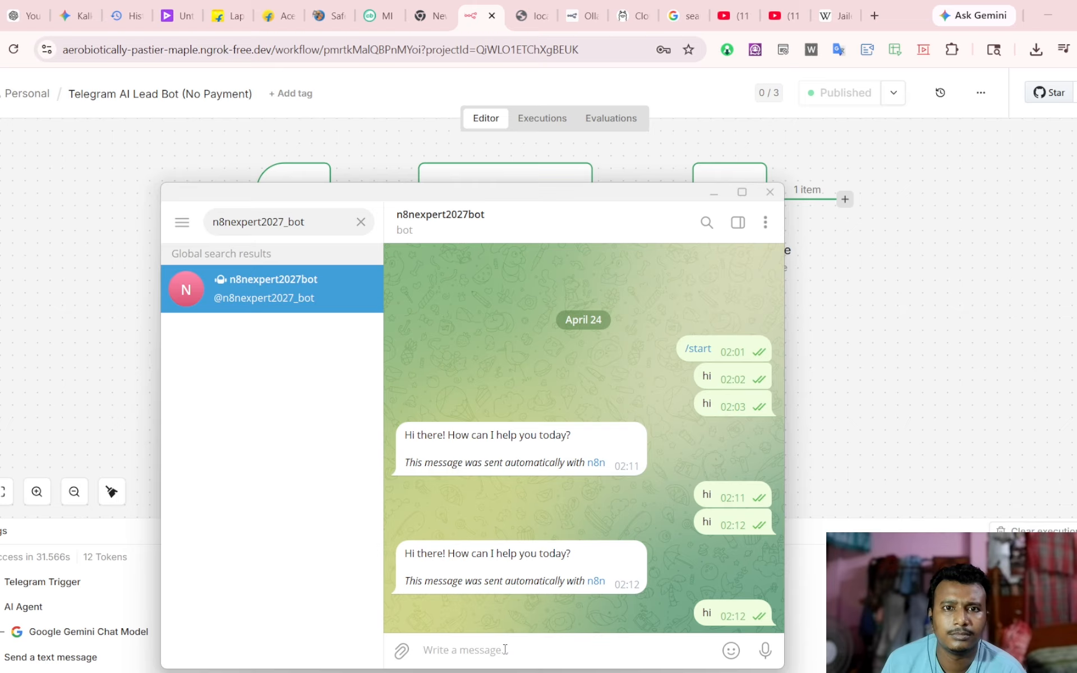
- Send the bot the message "what is your name" in Telegram, checking the workflow's publish options in n8n before sending
text(what is your name)
click(864, 368)
click(893, 103)
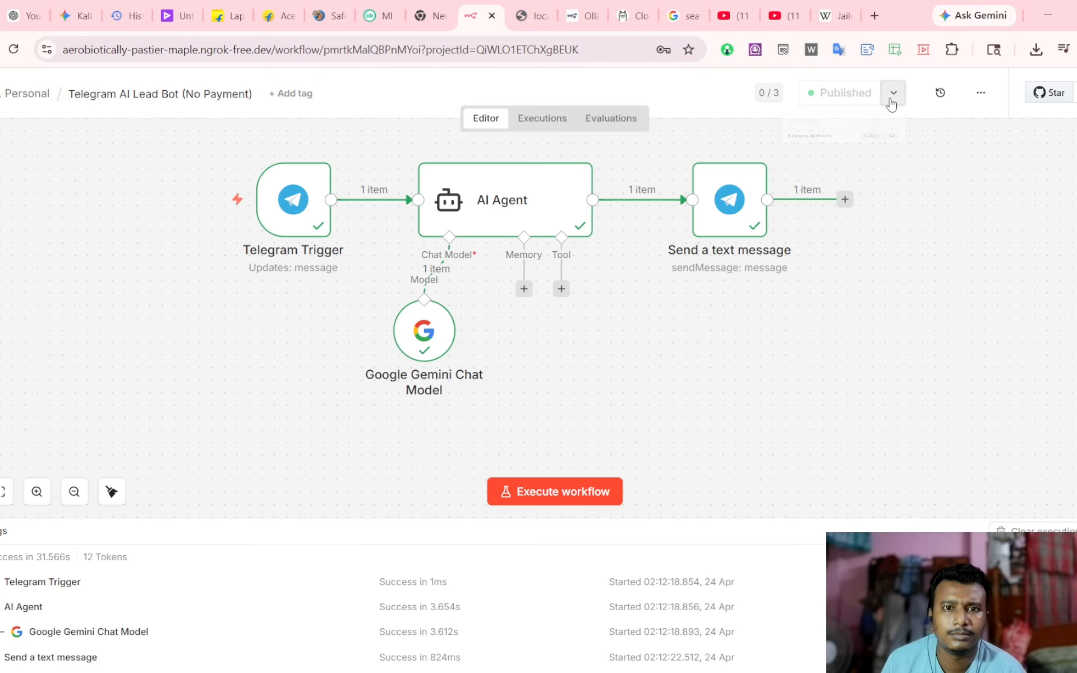
click(911, 243)
key(alt+Tab)
click(764, 651)
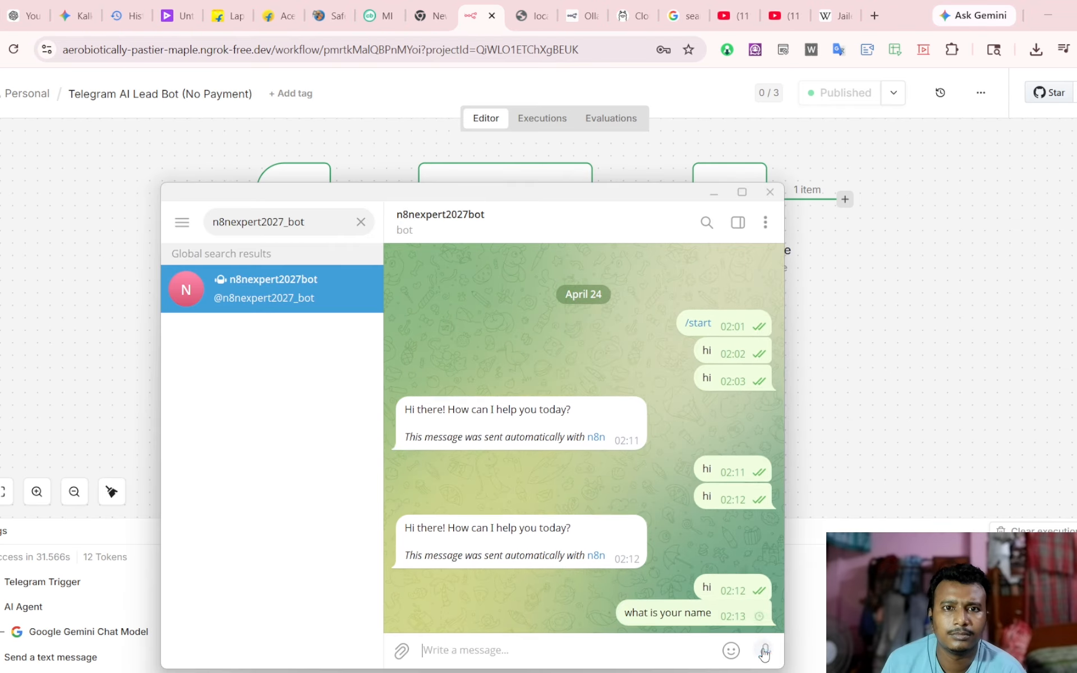